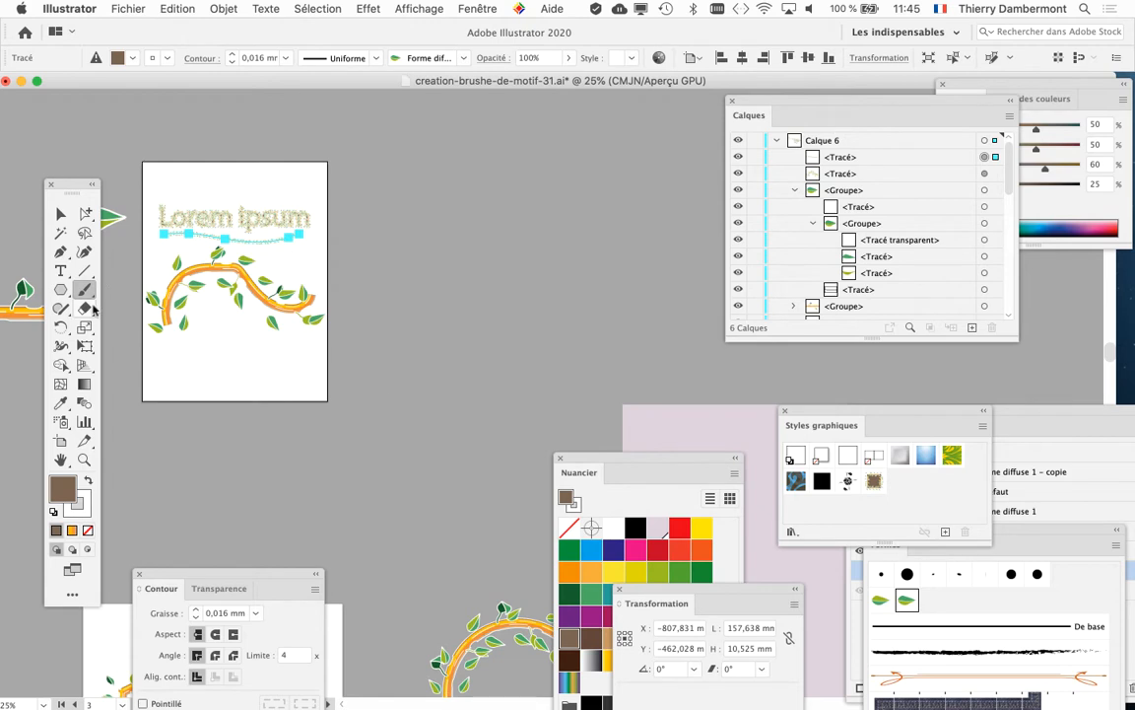
- Create a landscape artboard about 362 × 280 mm beside artboard 3 and move the Layers panel off it
left_click(62, 440)
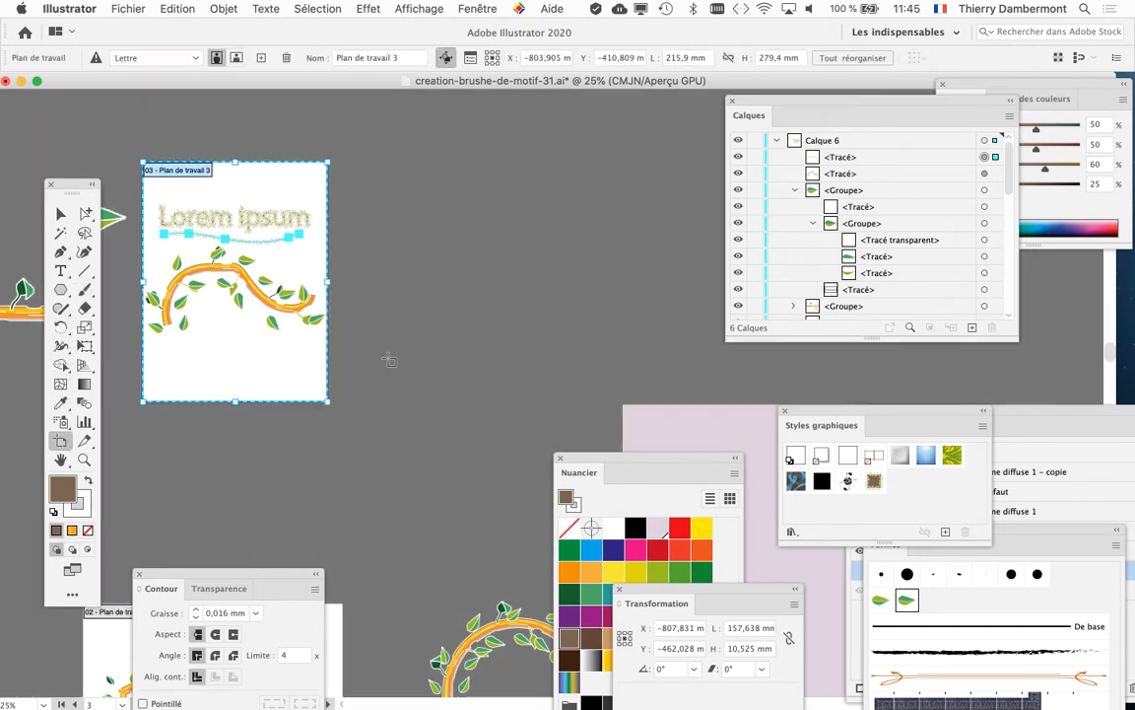
left_click_drag(395, 142, 705, 379)
left_click_drag(775, 90, 914, 289)
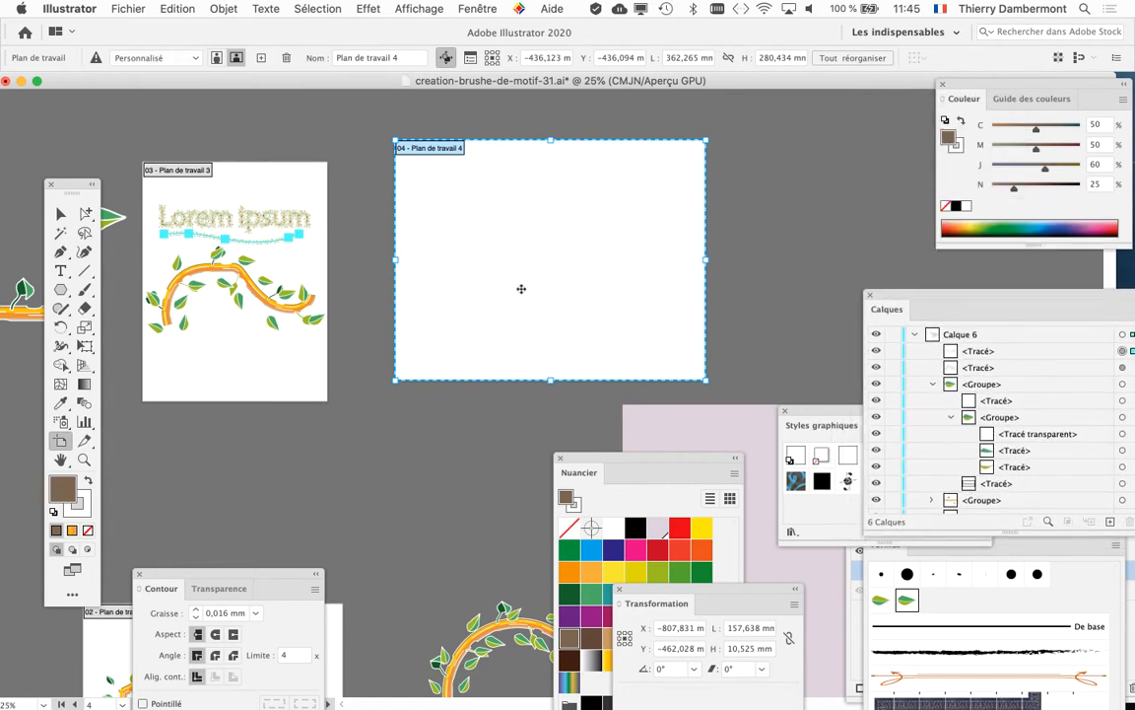
scroll(482, 238, "up", 2)
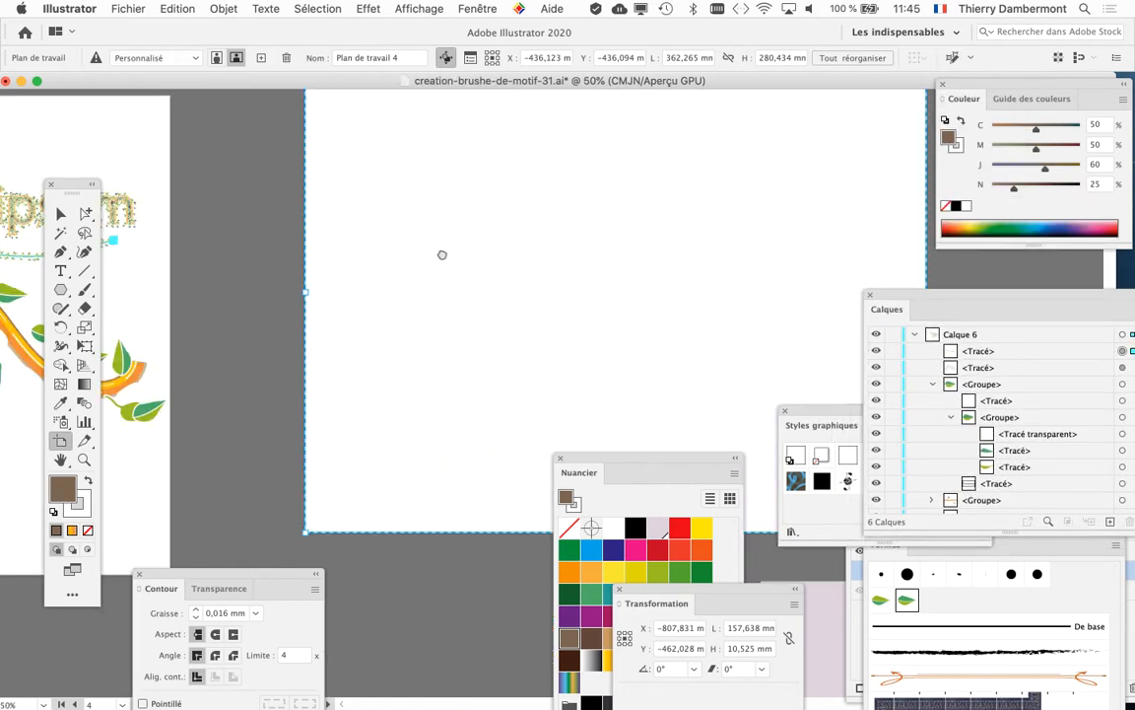
left_click_drag(442, 254, 332, 284)
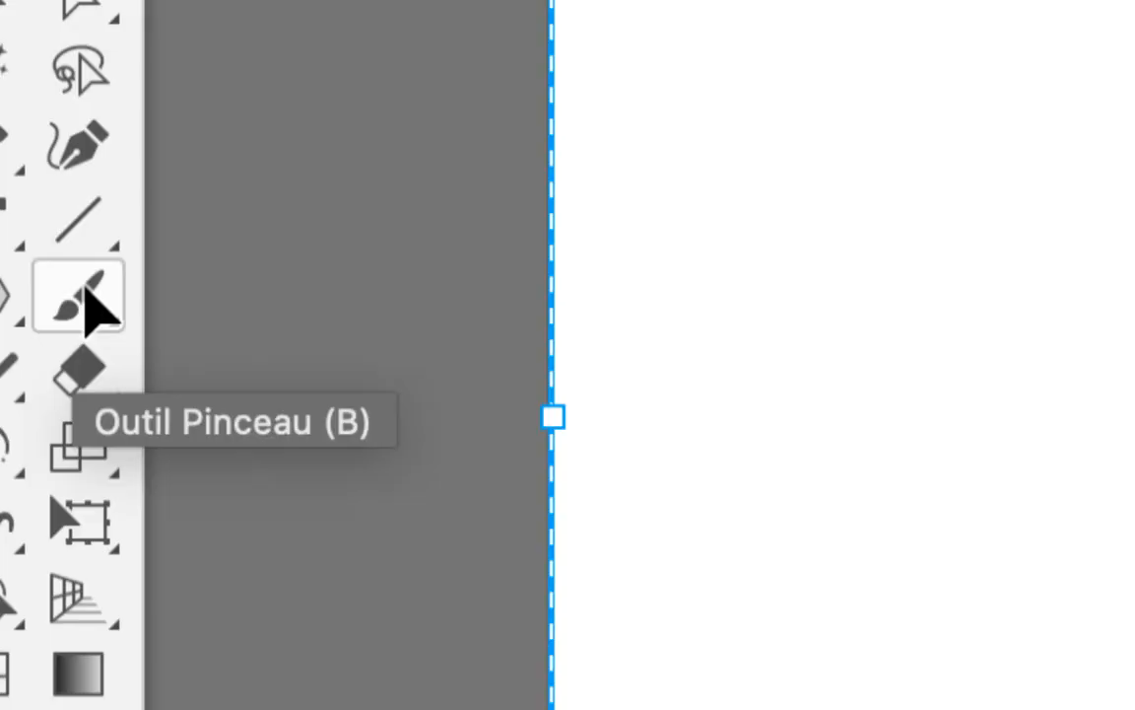
- Draw a freehand S-shaped path about 126 mm wide and 185 mm high on the new artboard with the Pencil tool
left_click(86, 289)
left_click(85, 288)
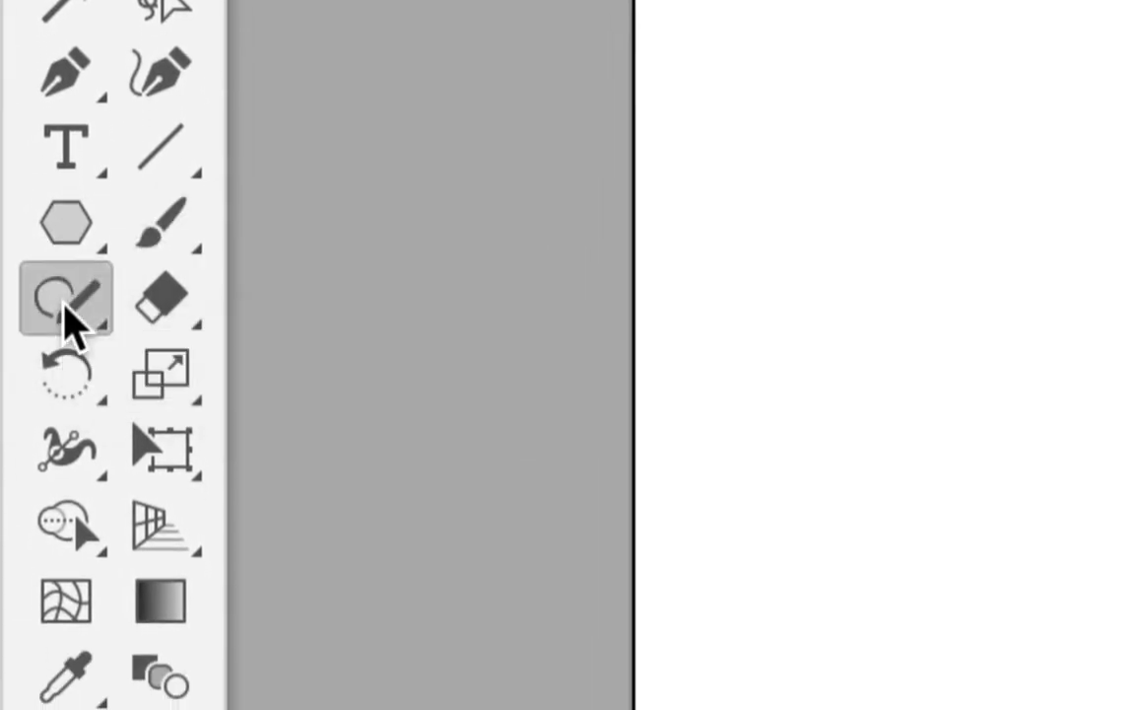
left_click_drag(79, 372, 123, 411)
left_click_drag(87, 335, 144, 353)
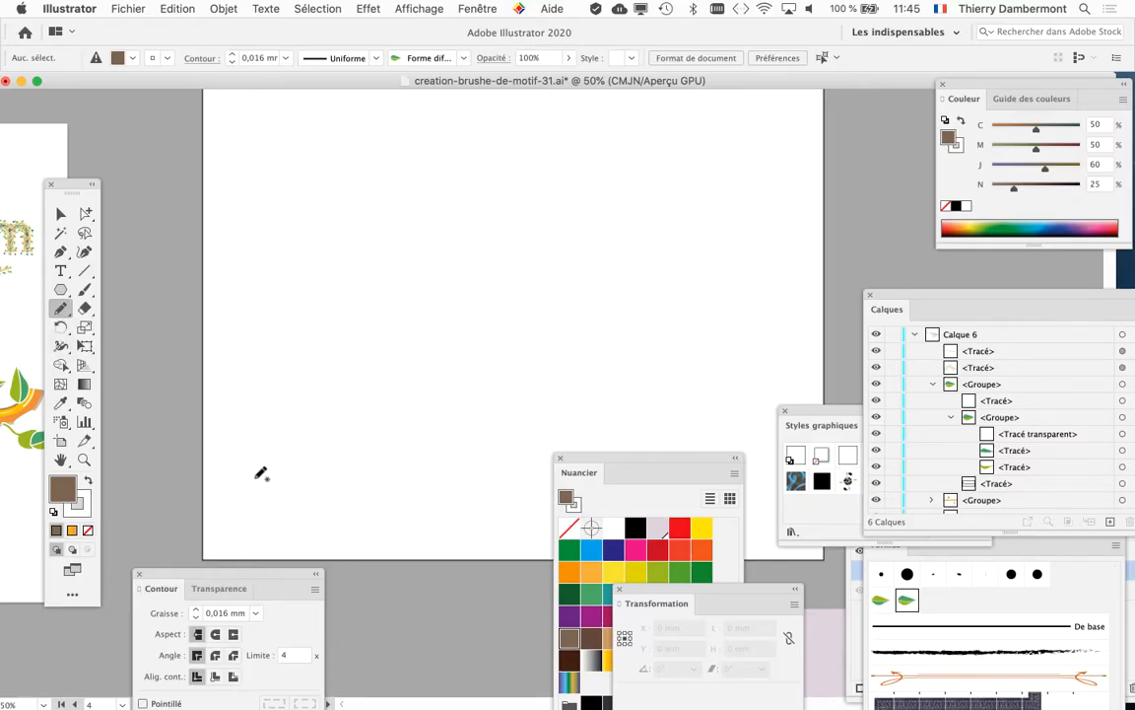
mouse_move(253, 476)
left_mouse_down()
mouse_move(459, 191)
mouse_move(464, 160)
left_mouse_up()
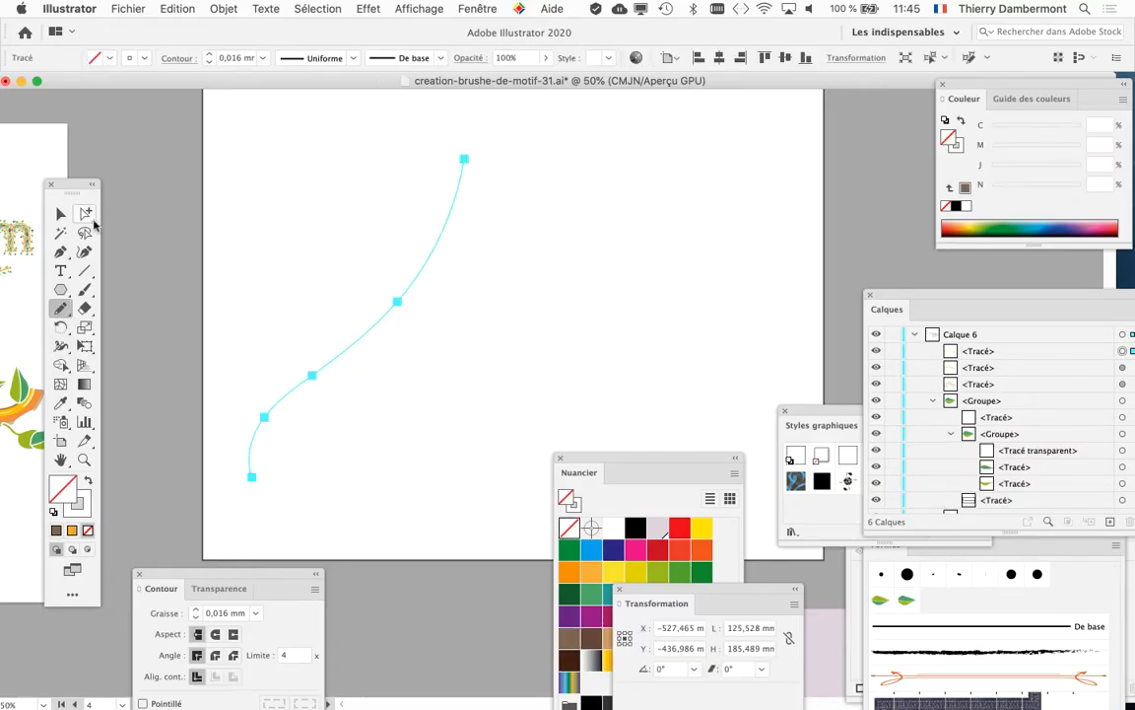
left_click(61, 215)
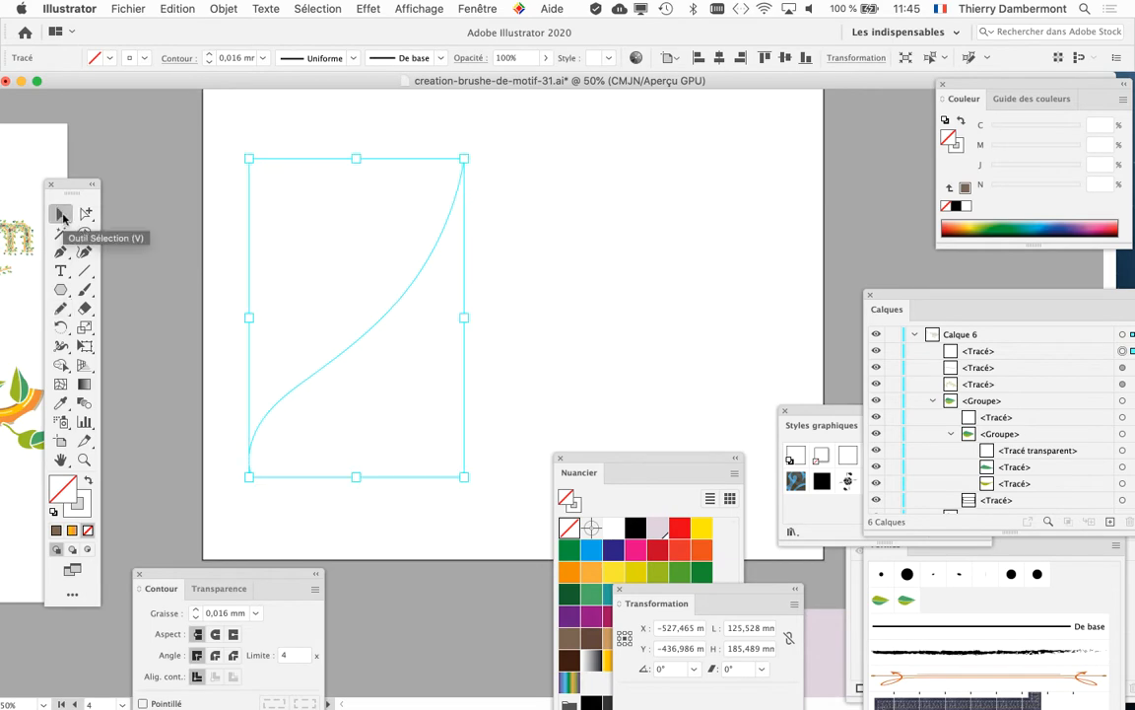
- Switch to outline view and duplicate the curve horizontally, about 189 mm to the right of the original
left_click(404, 12)
left_click(414, 30)
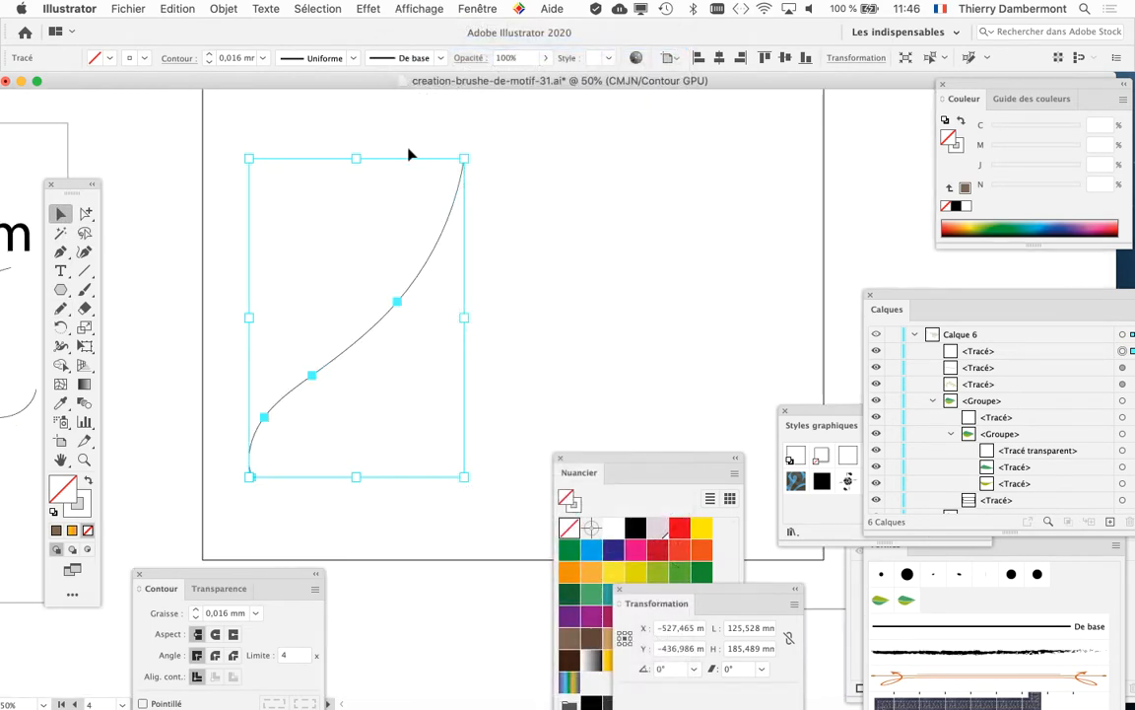
left_click_drag(387, 235, 347, 145)
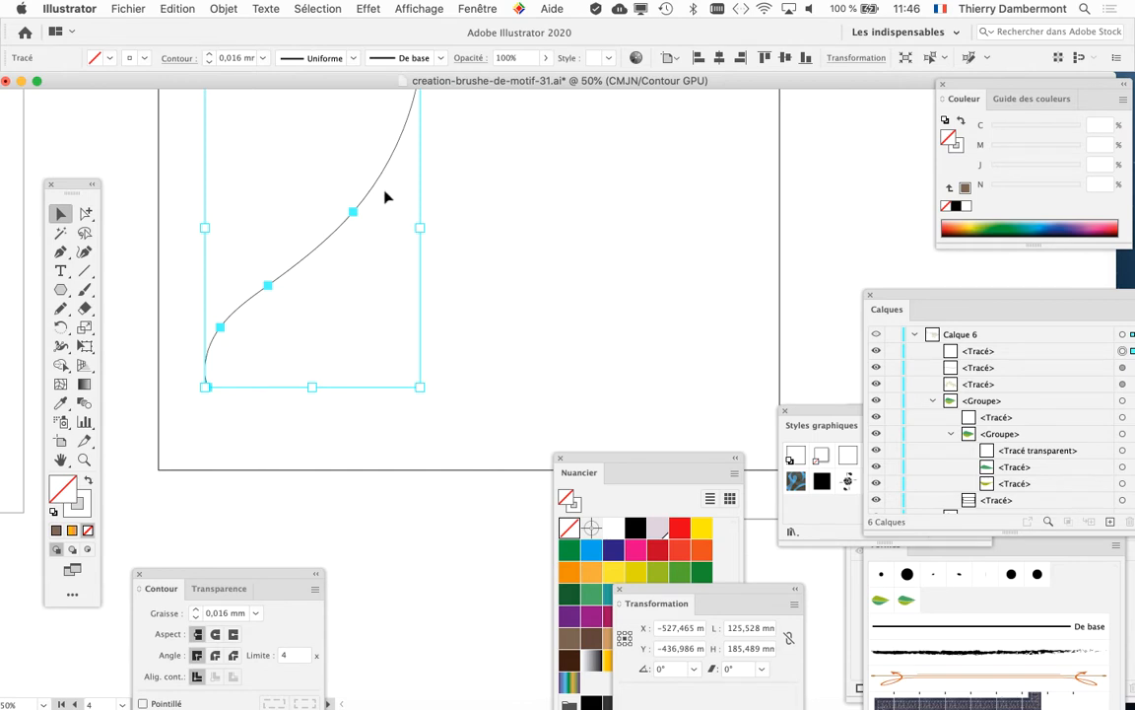
left_click_drag(385, 229, 382, 299)
key("a")
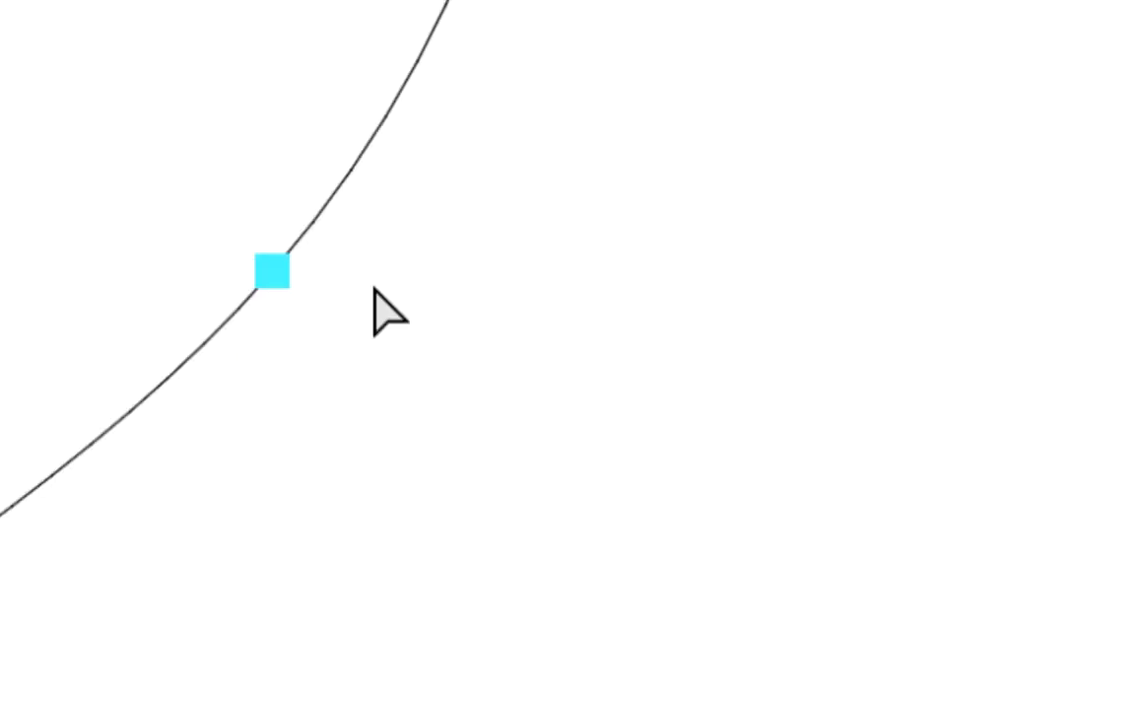
key("v")
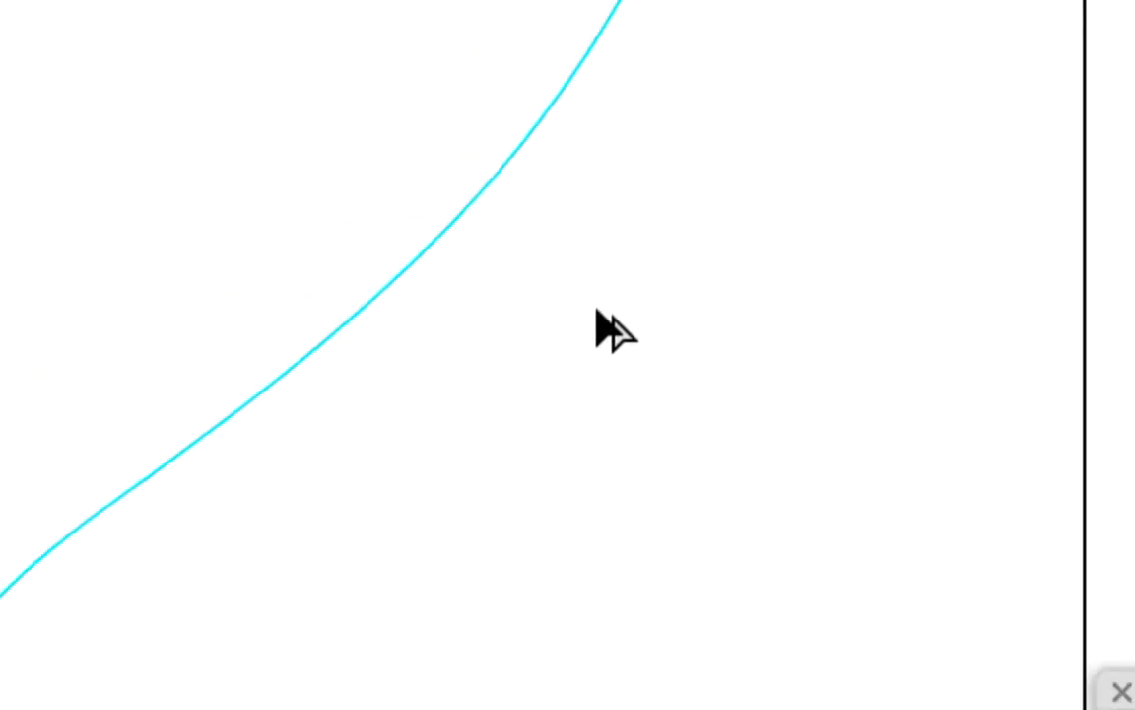
key("a")
key("v")
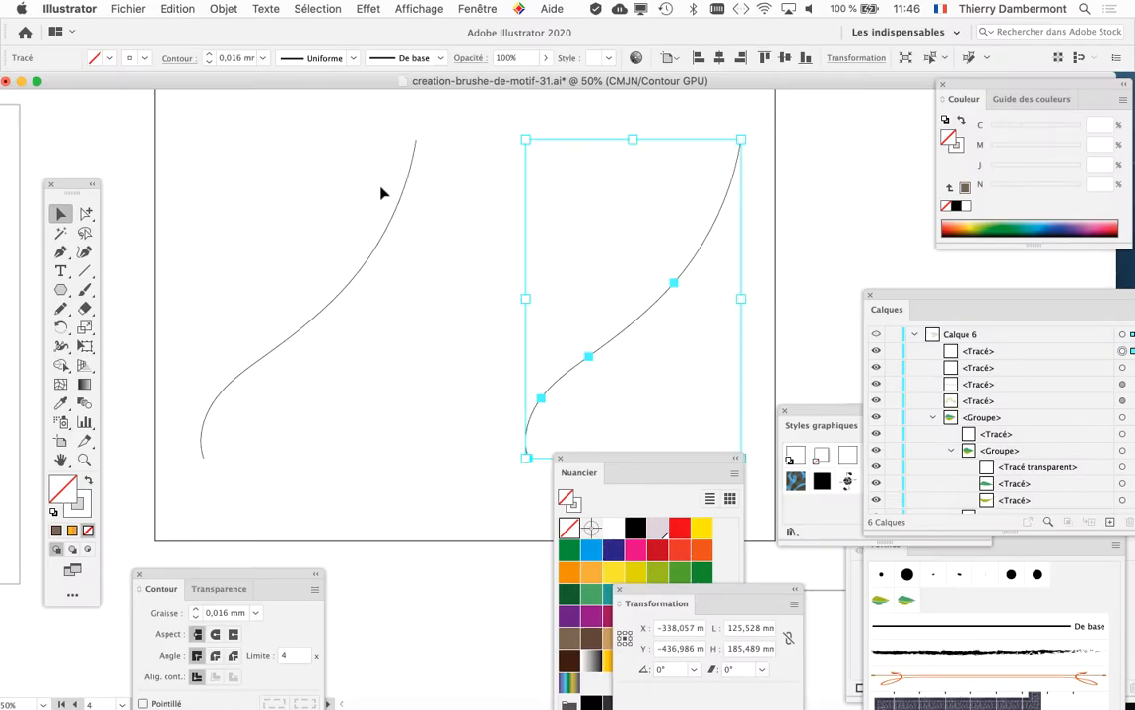
- Select both curves and blend them with the Blend tool between their upper end points
left_click_drag(338, 172, 675, 374)
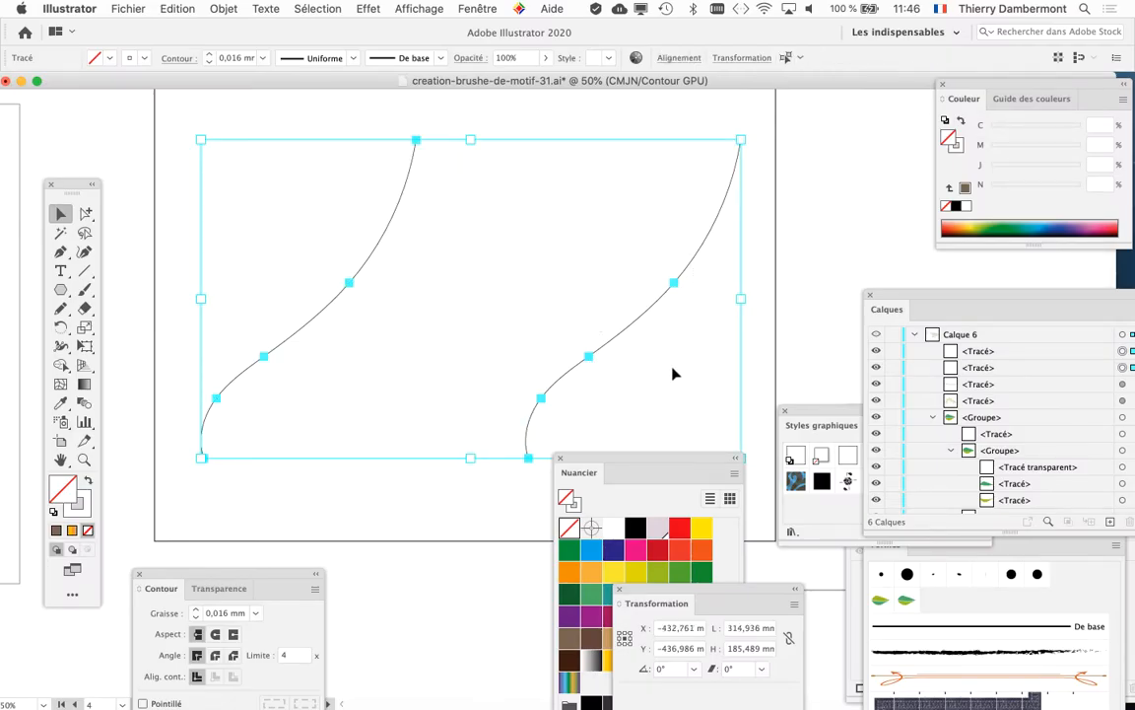
left_click(84, 405)
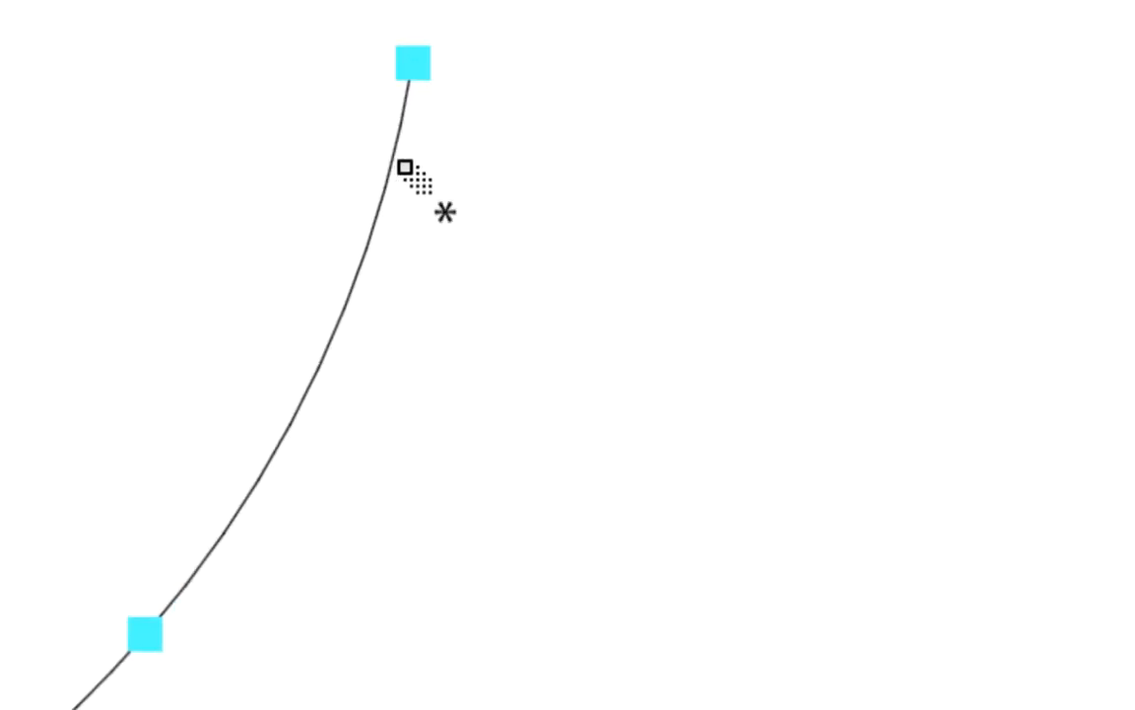
left_click(407, 148)
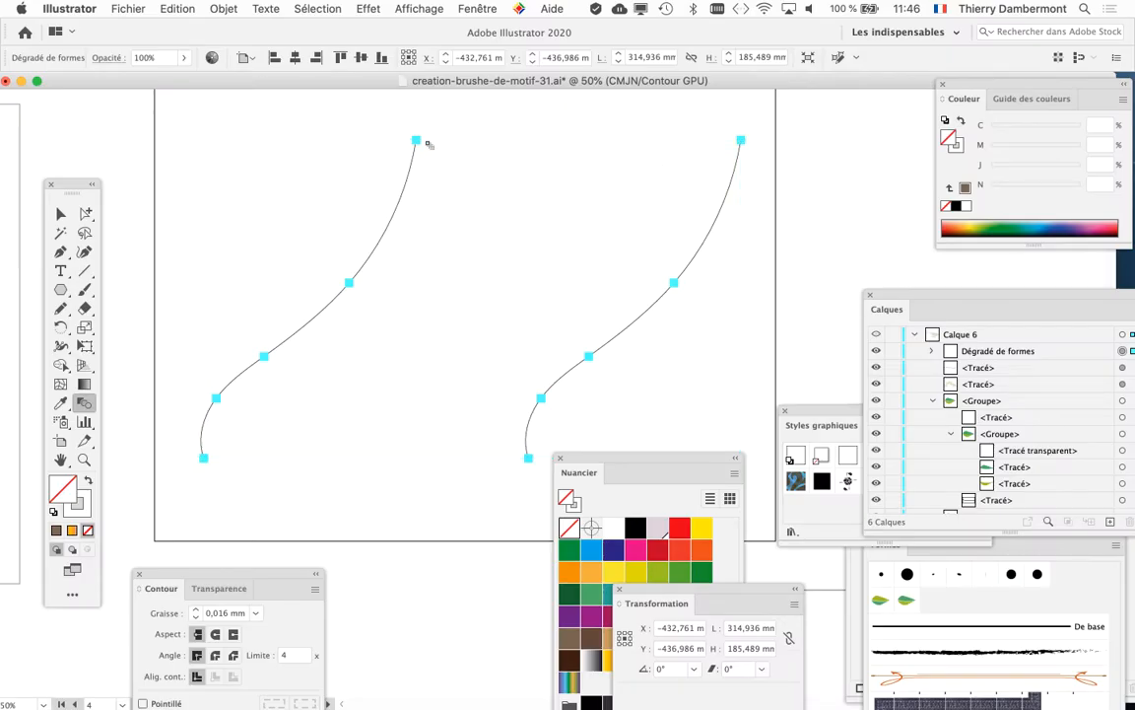
left_click(741, 141)
- Return to preview display and apply a black stroke to the leftmost curve
left_click(422, 6)
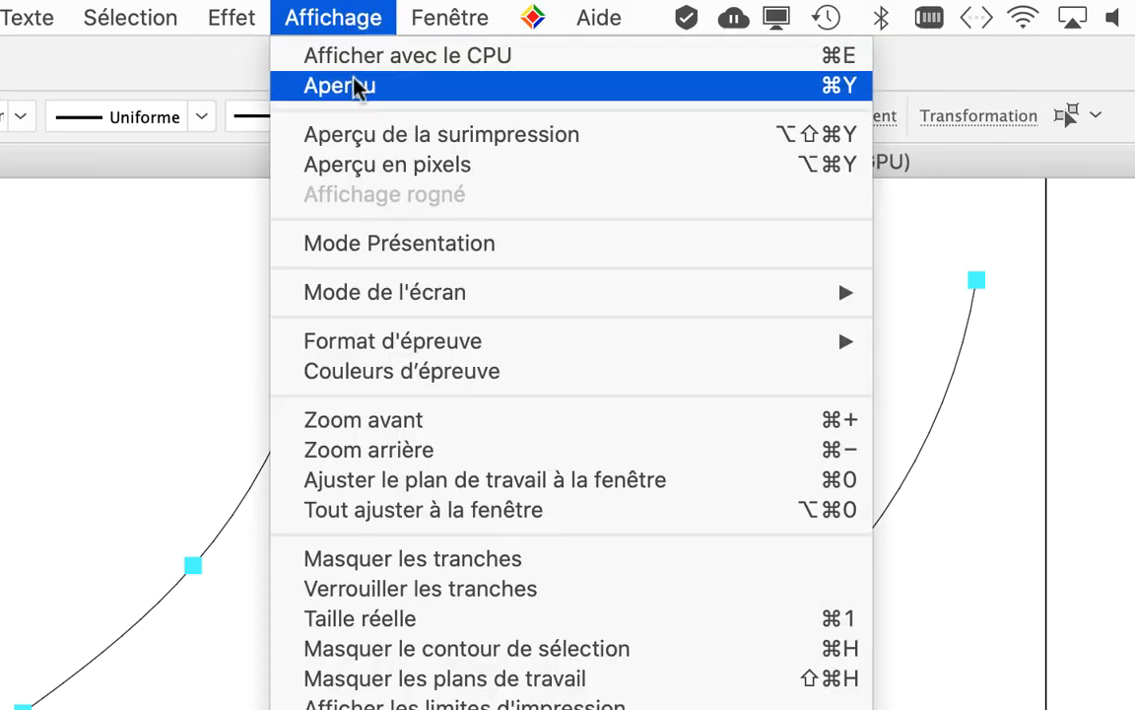
left_click(355, 86)
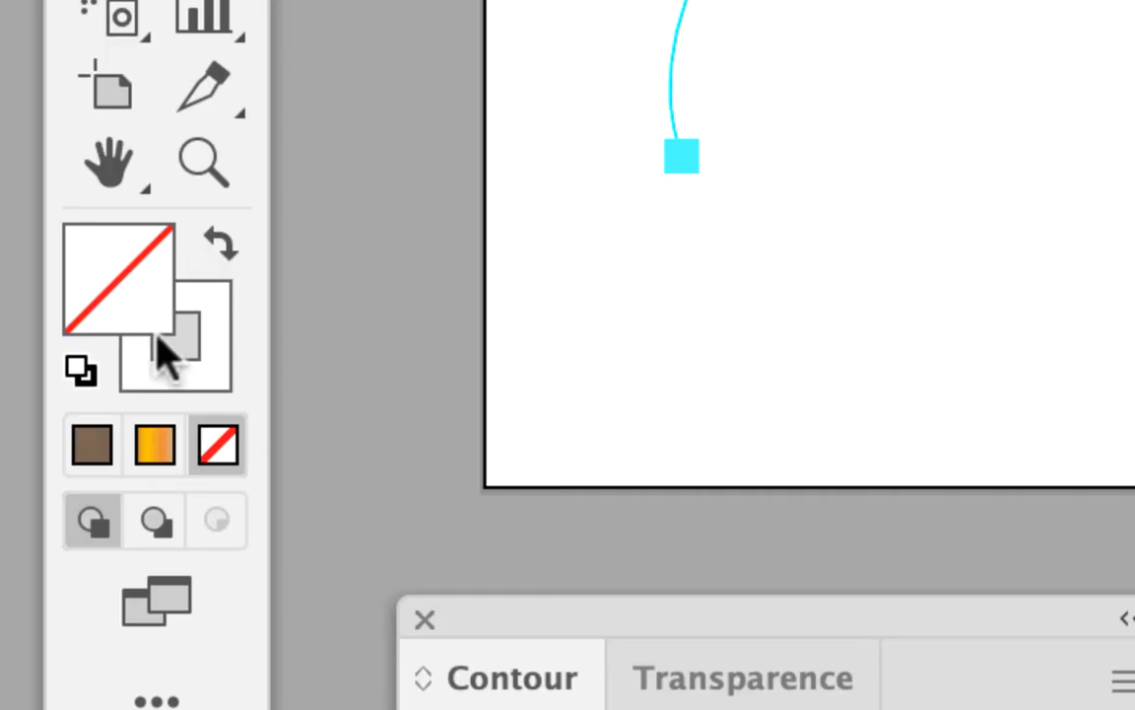
left_click(181, 386)
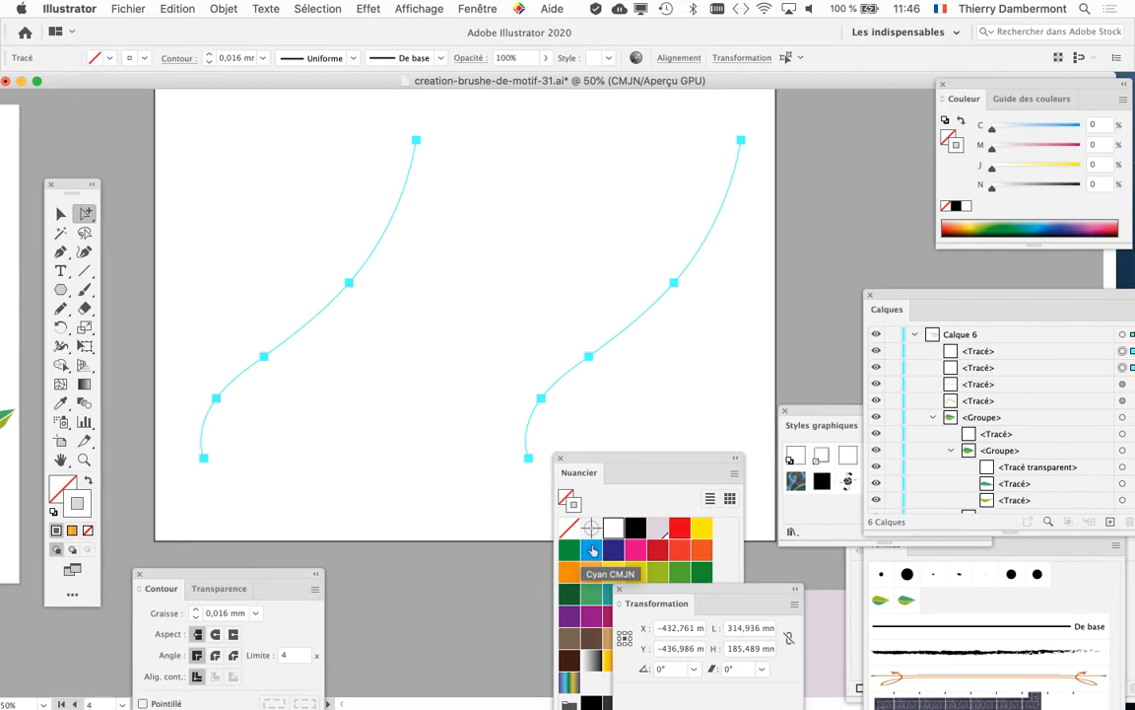
left_click(634, 528)
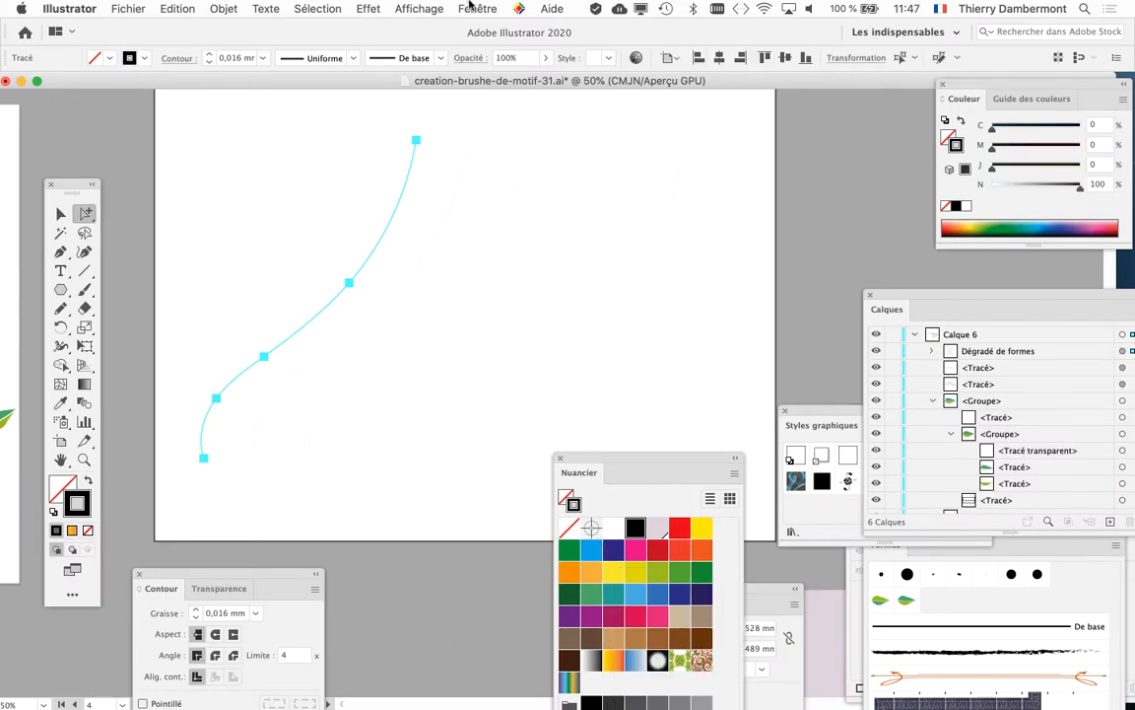
- Move the Stroke panel closer to the curves and set the black curve's stroke weight to 2 mm
left_click(473, 7)
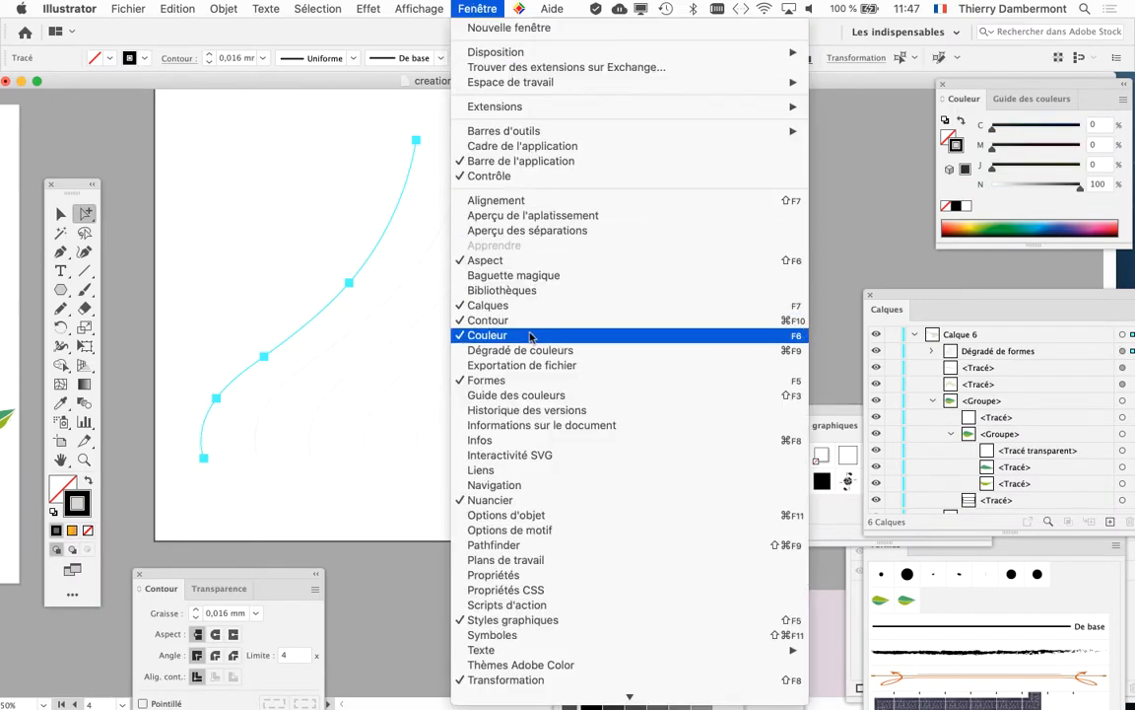
left_click(239, 299)
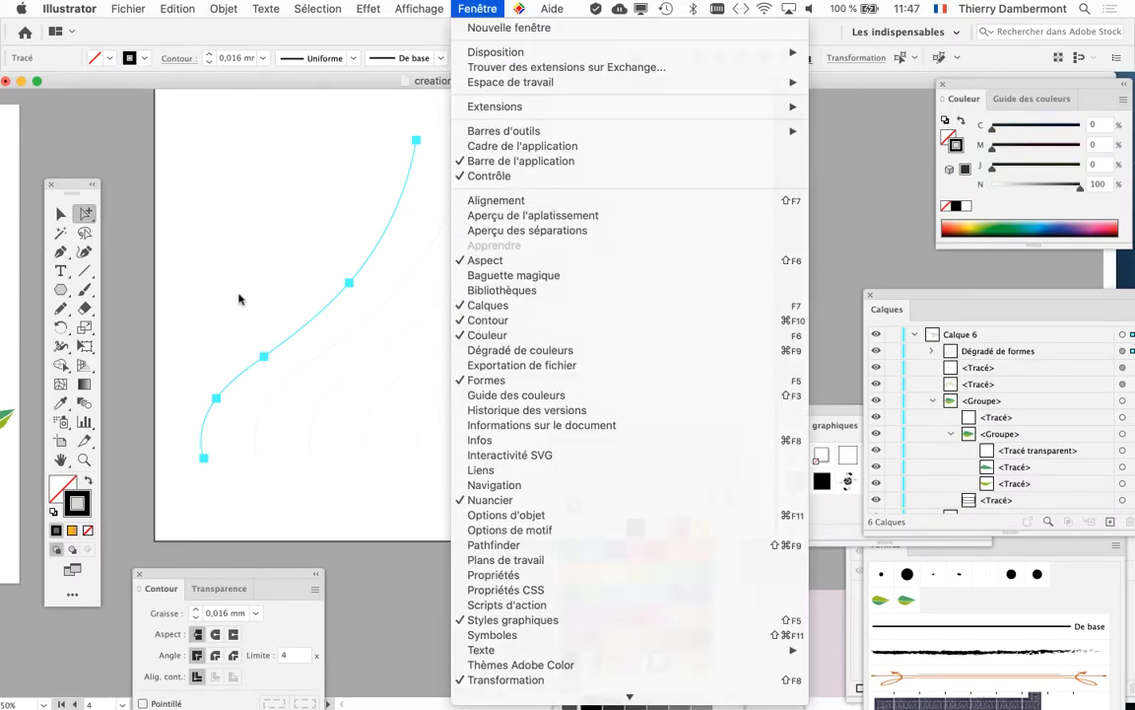
left_click_drag(224, 575, 359, 412)
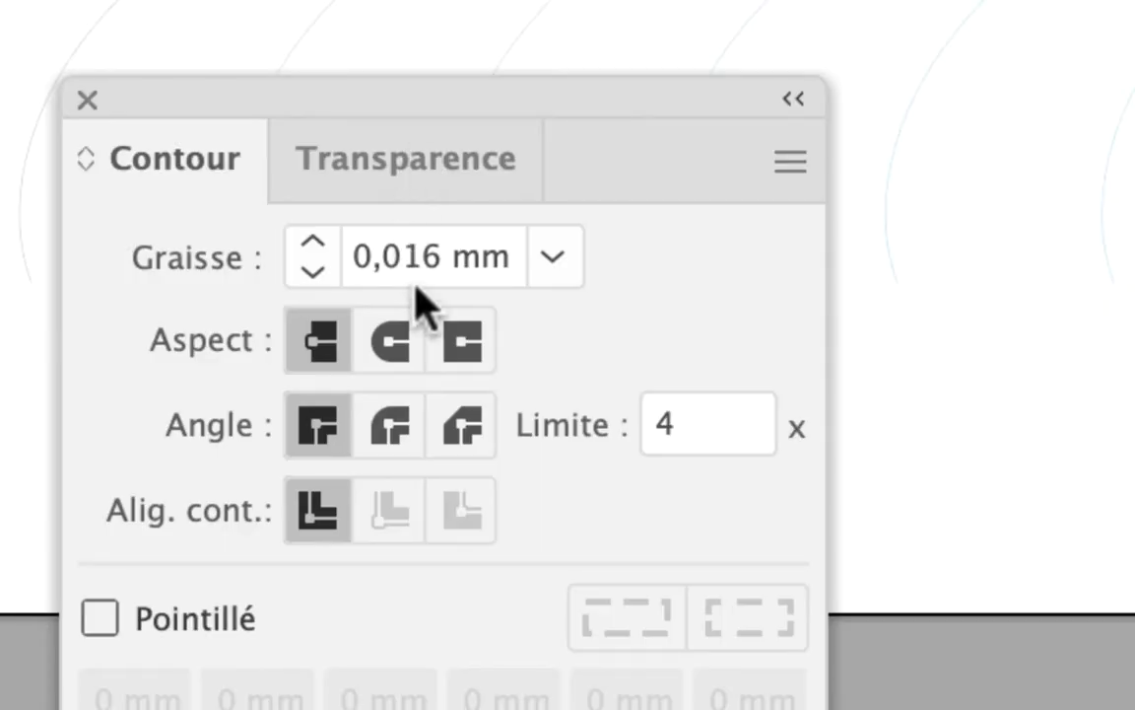
left_click(314, 241)
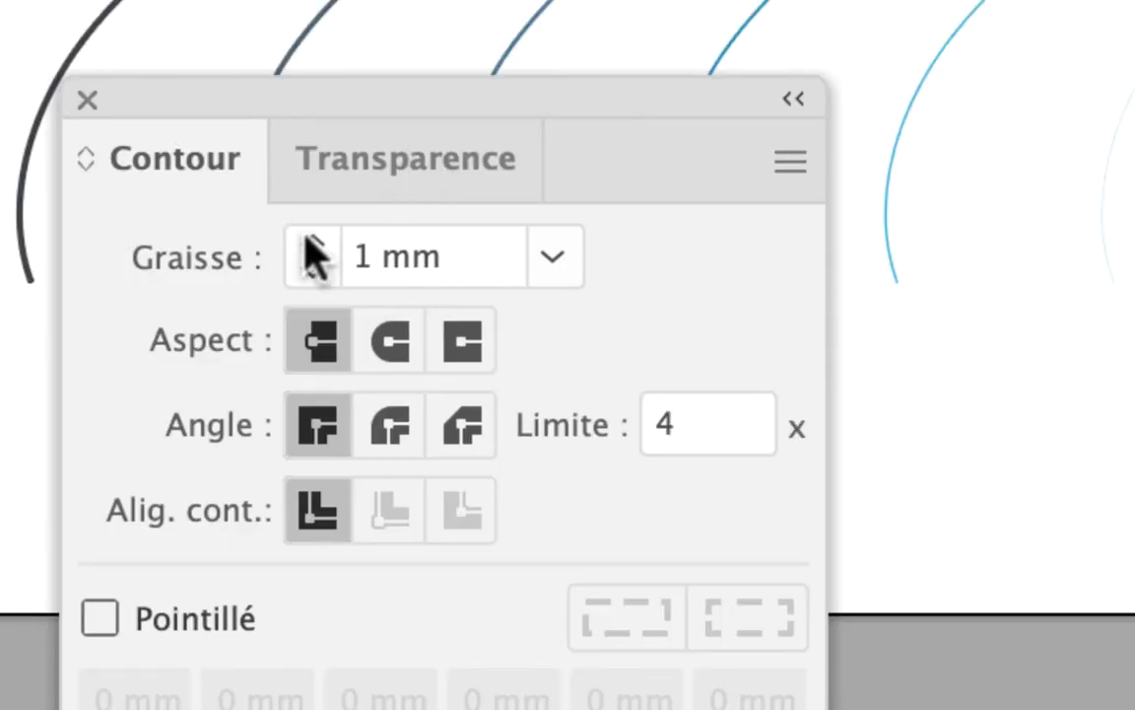
left_click(307, 241)
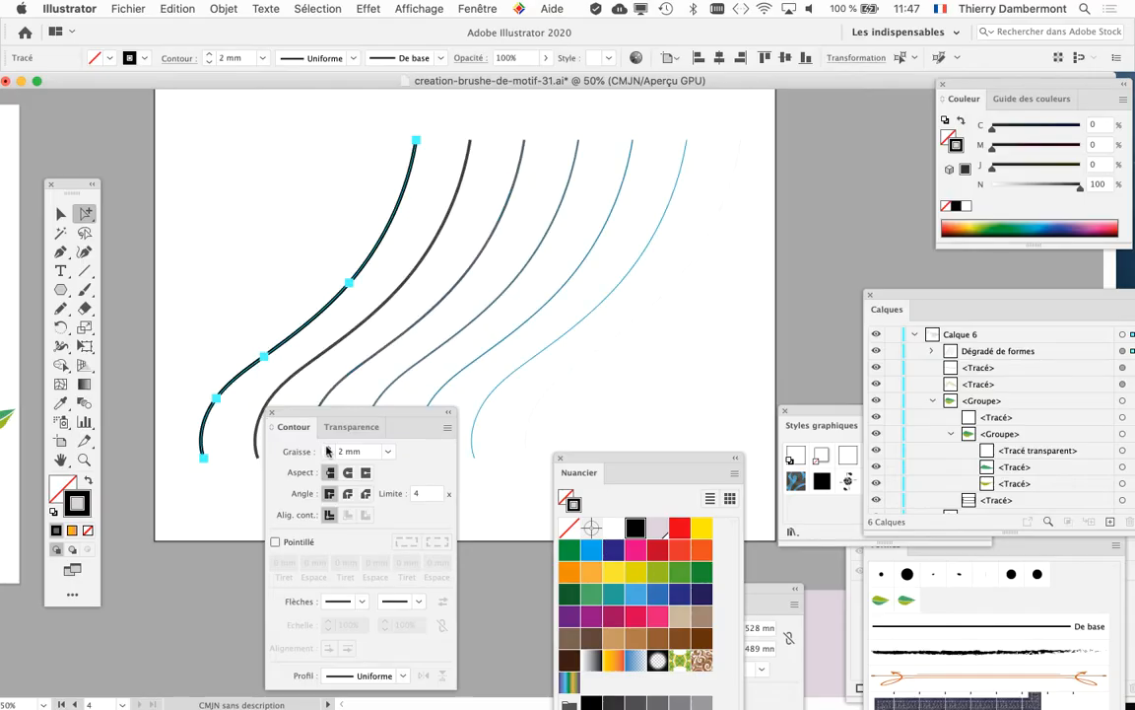
- Expand the blend between the two curves with only the Object option enabled, leaving Fill and Stroke off
left_click(687, 298)
left_click(582, 297)
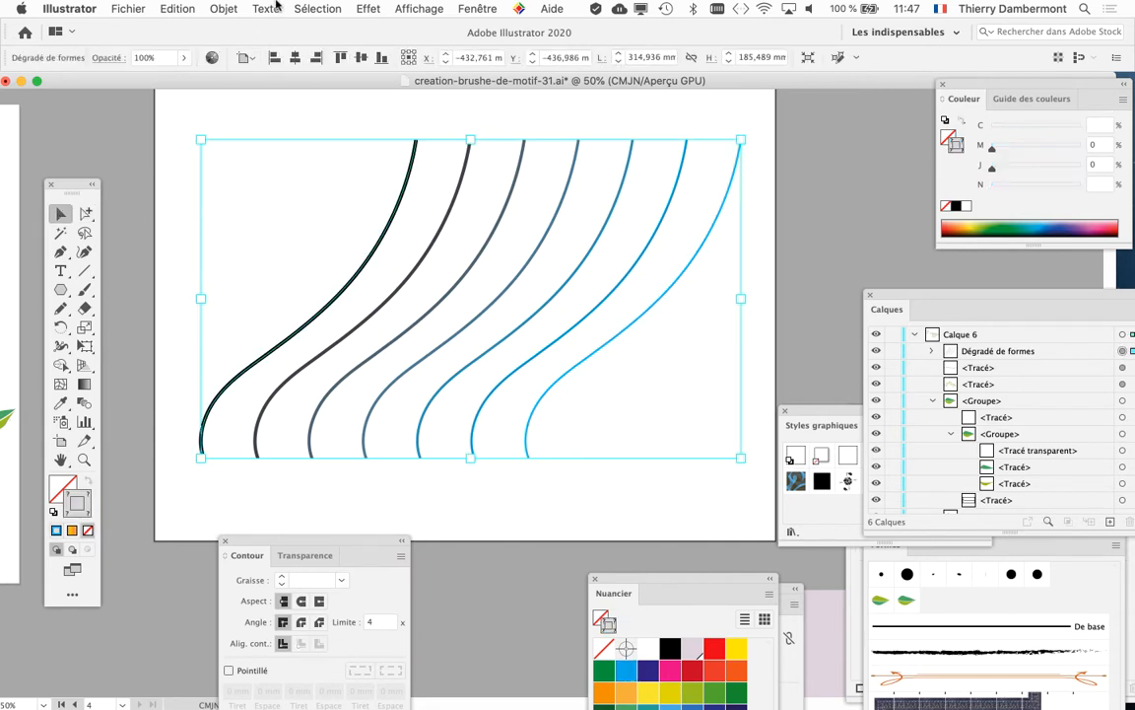
left_click(224, 9)
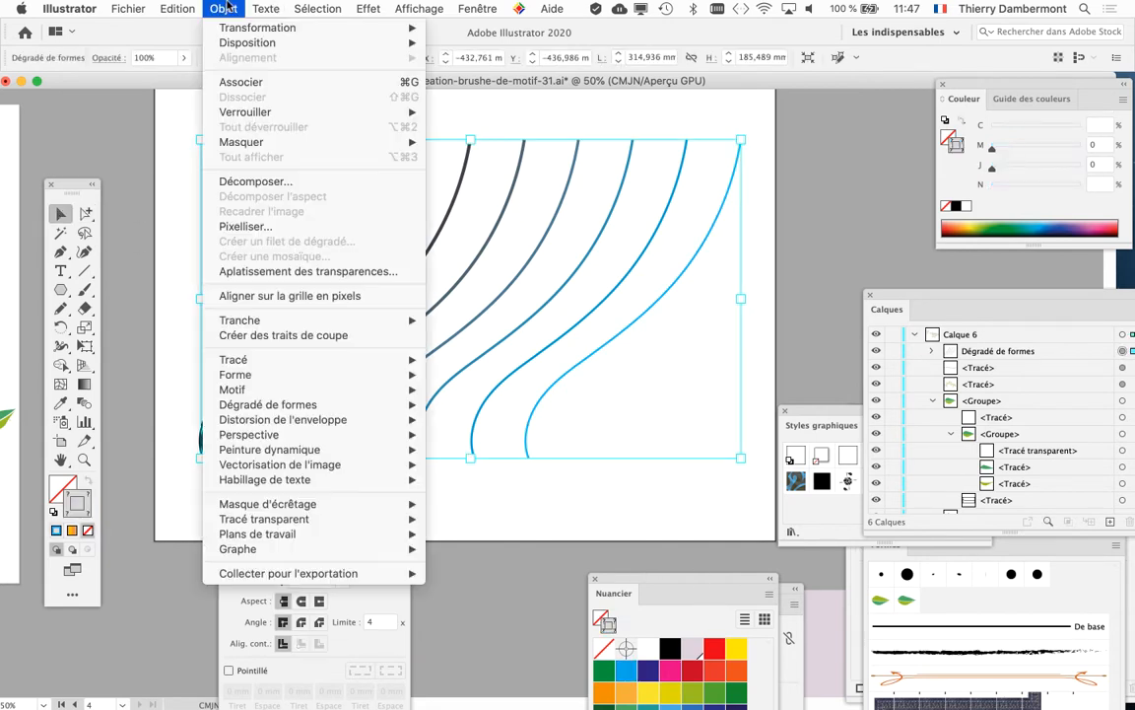
left_click(261, 181)
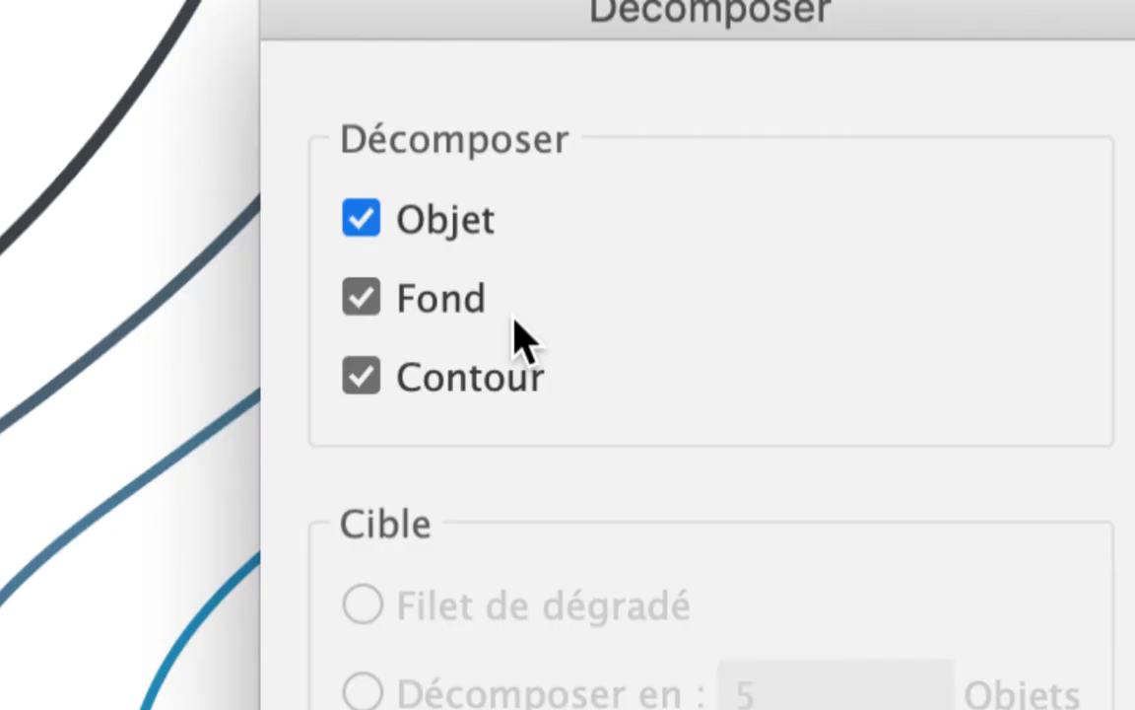
left_click(508, 345)
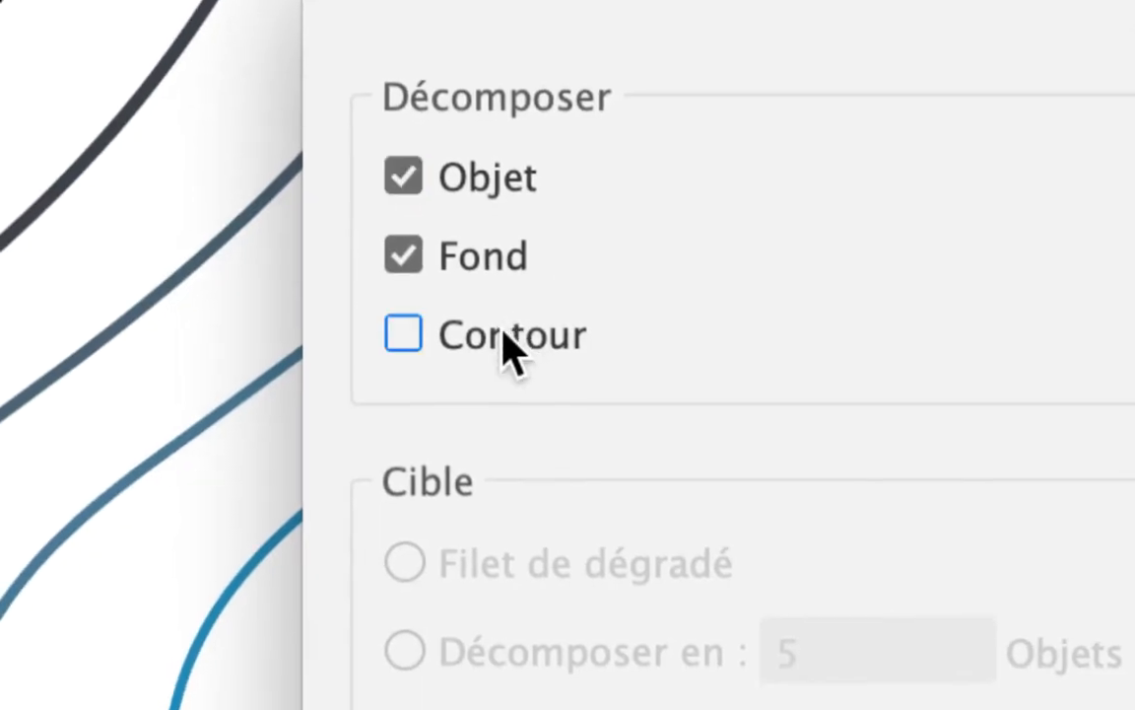
left_click(493, 265)
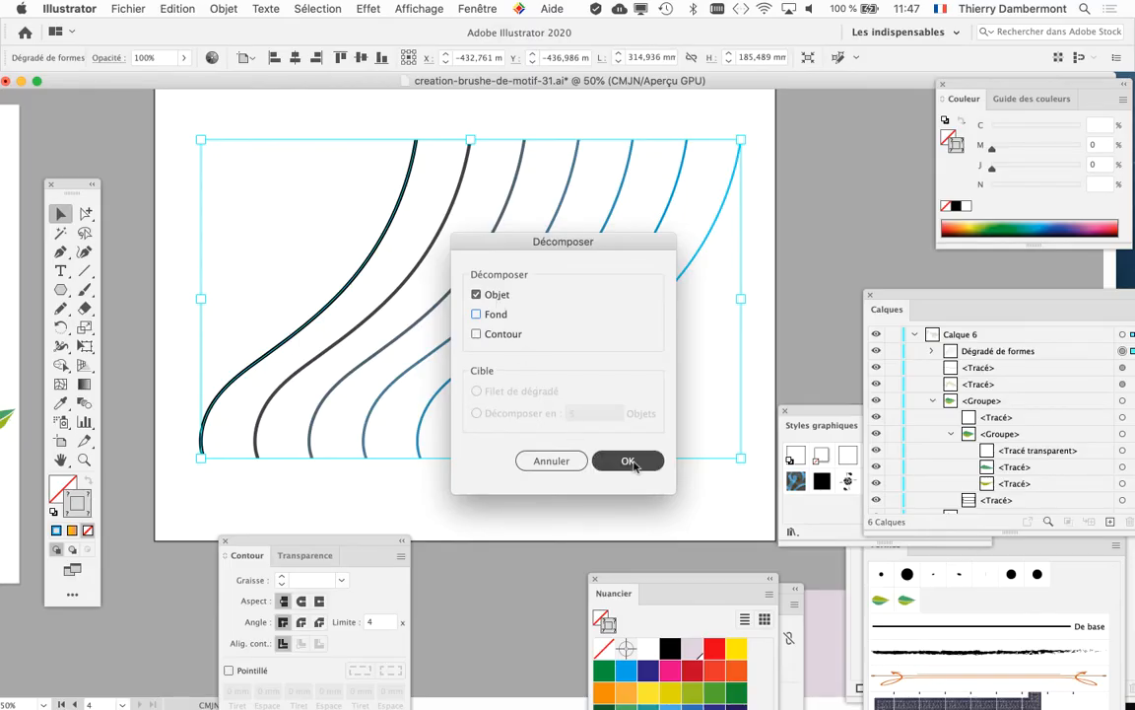
left_click(628, 462)
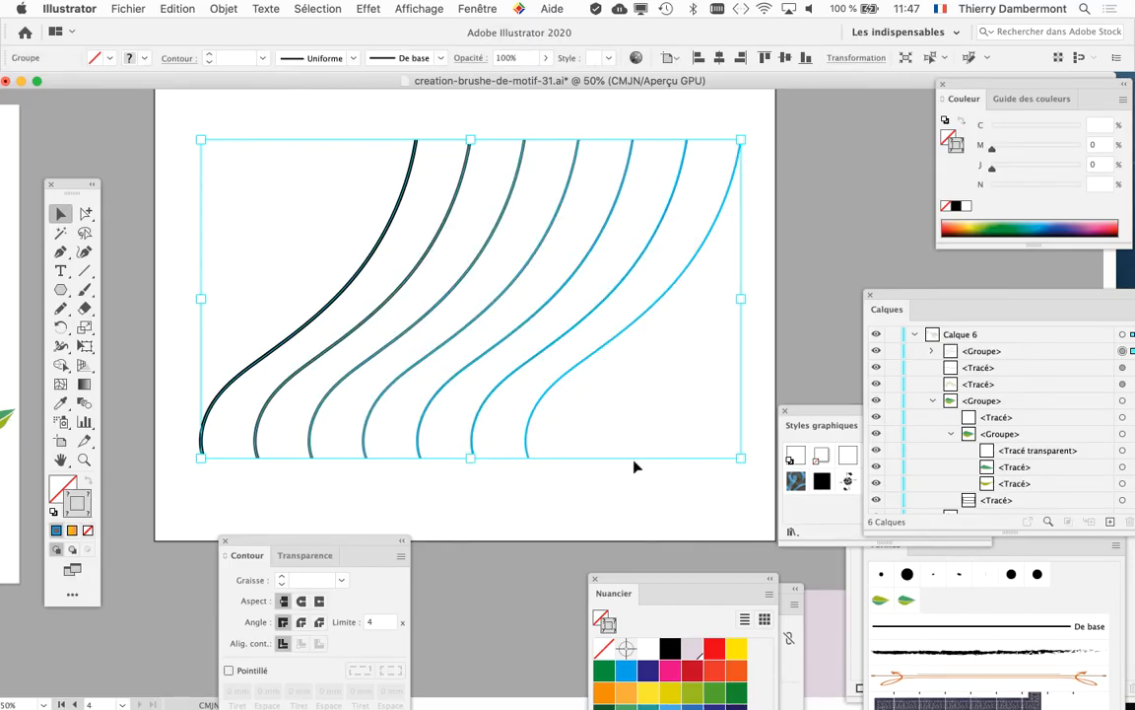
- Switch to outline view and select the group of expanded curves to examine their individual paths
left_click(399, 8)
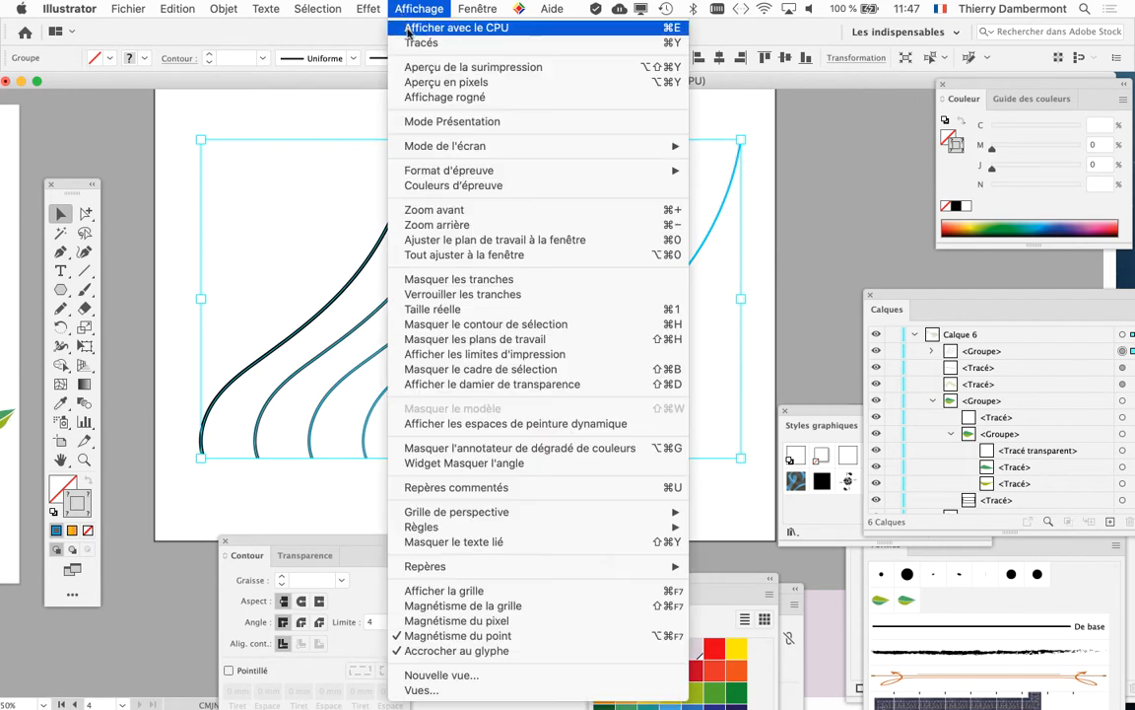
left_click(373, 41)
left_click(459, 498)
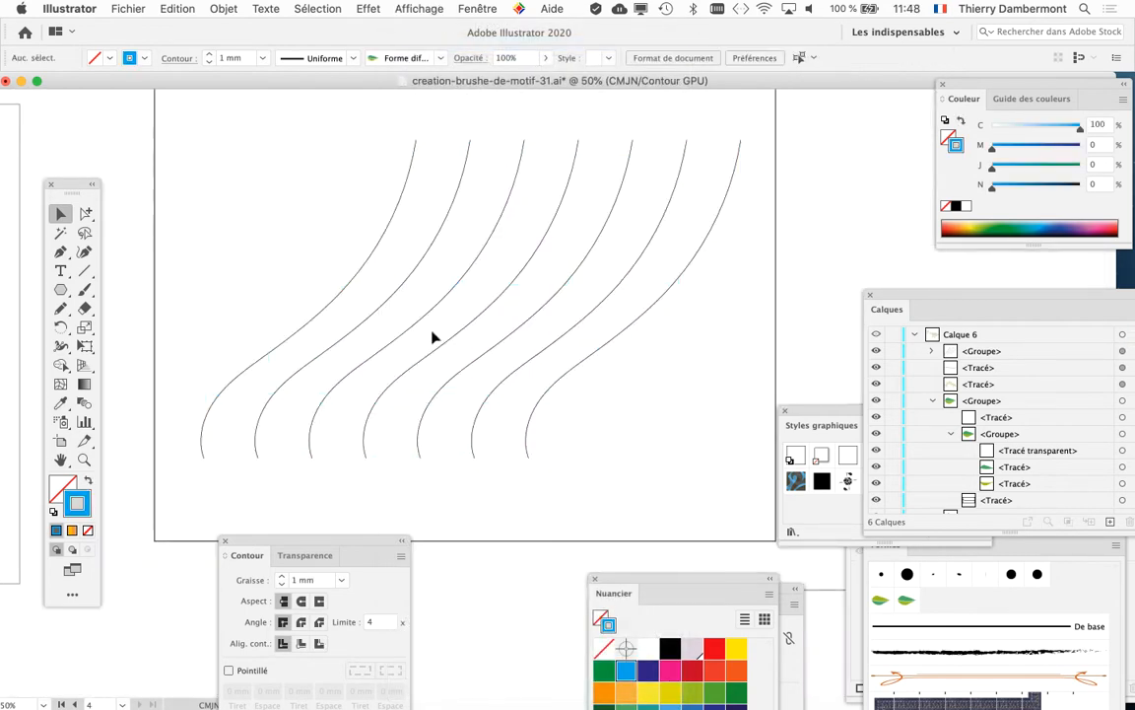
left_click(404, 275)
- Try moving the third curve away from the group on its own, and undo the move
key("a")
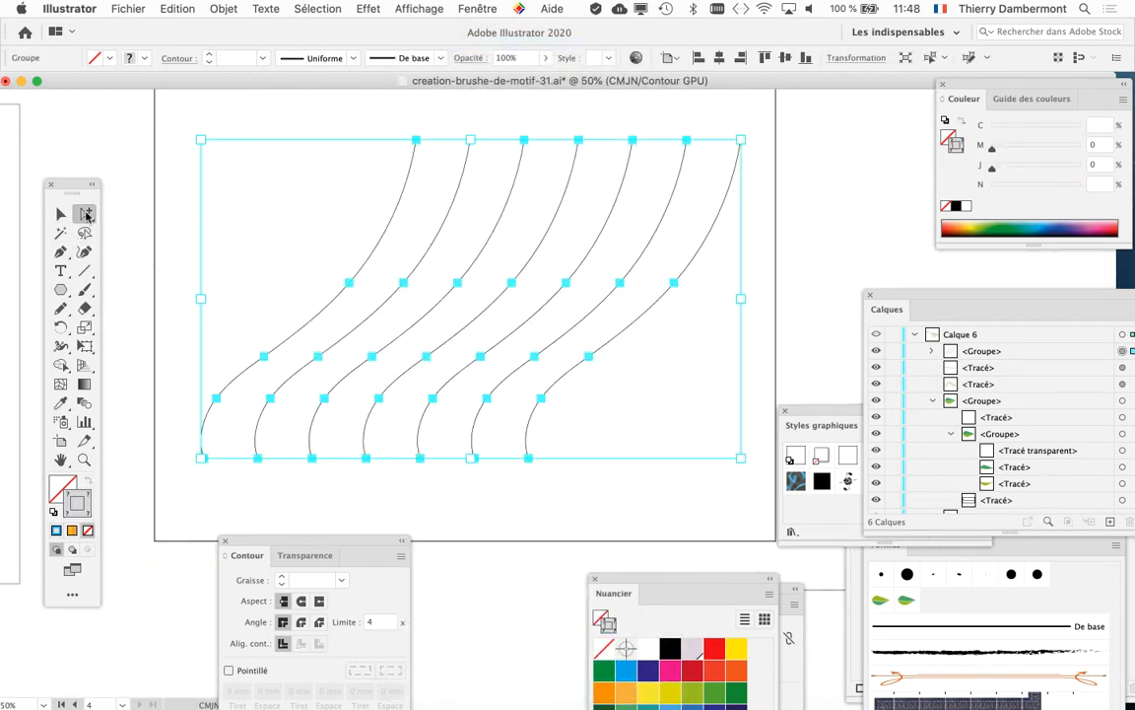
left_click(210, 264)
left_click(446, 304)
left_click_drag(446, 304, 723, 352)
key("super+z")
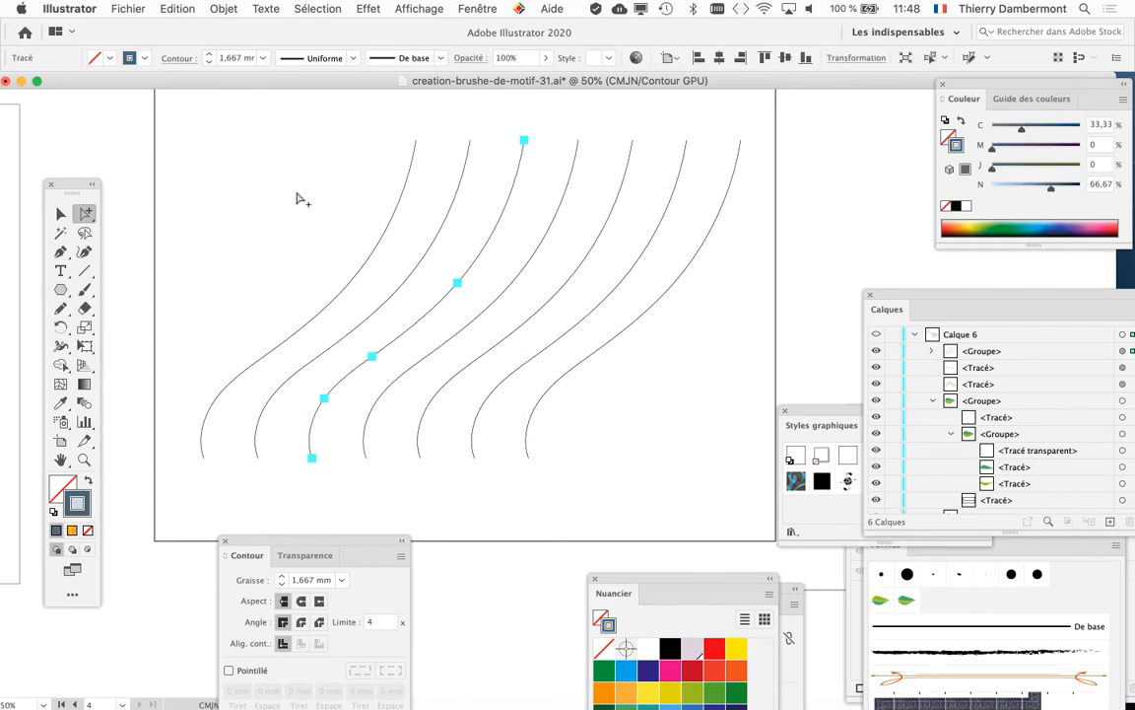
- Return from outline view to the normal preview and select the whole group of expanded curves
left_click(424, 9)
left_click(439, 41)
left_click_drag(212, 146, 723, 451)
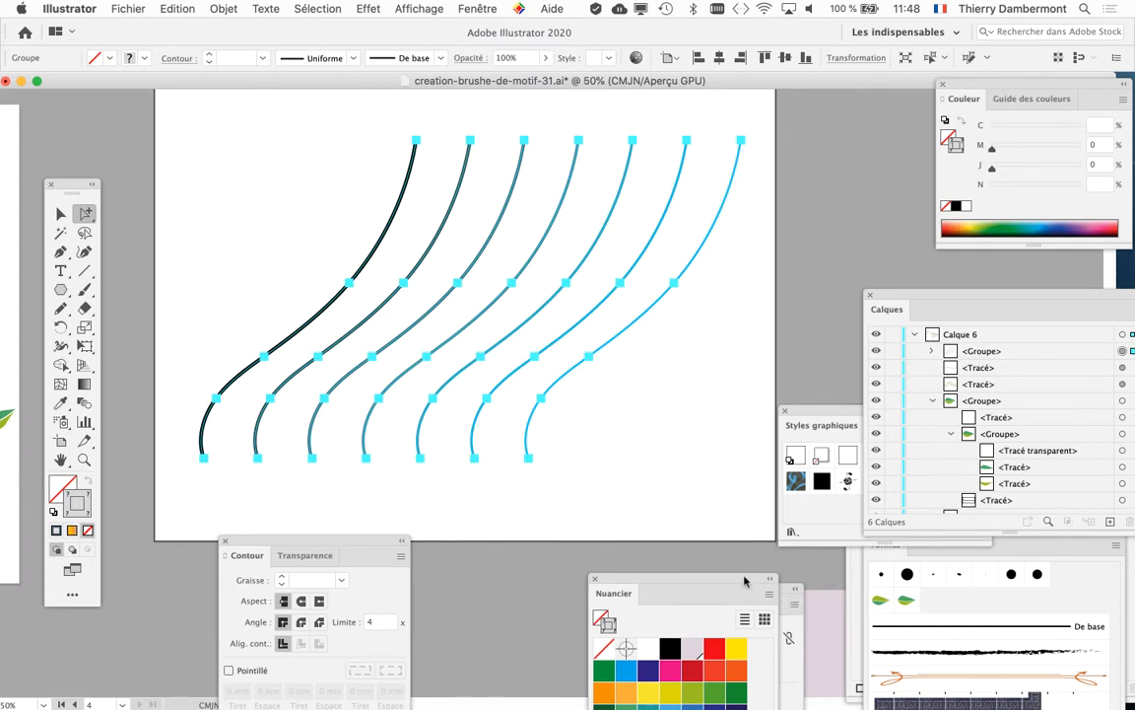
- Clear the Swatches and Graphic Styles panels away from the artwork and apply the leafy branch graphic style to the selected curves
left_click_drag(744, 581, 508, 586)
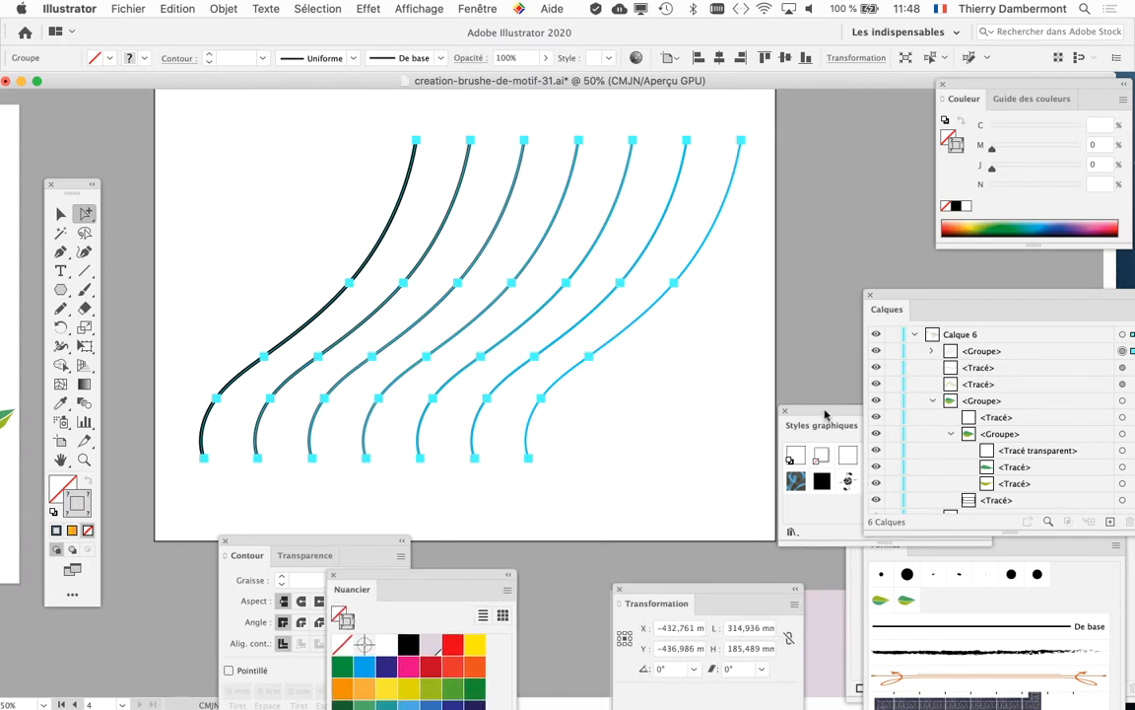
left_click_drag(825, 414, 734, 197)
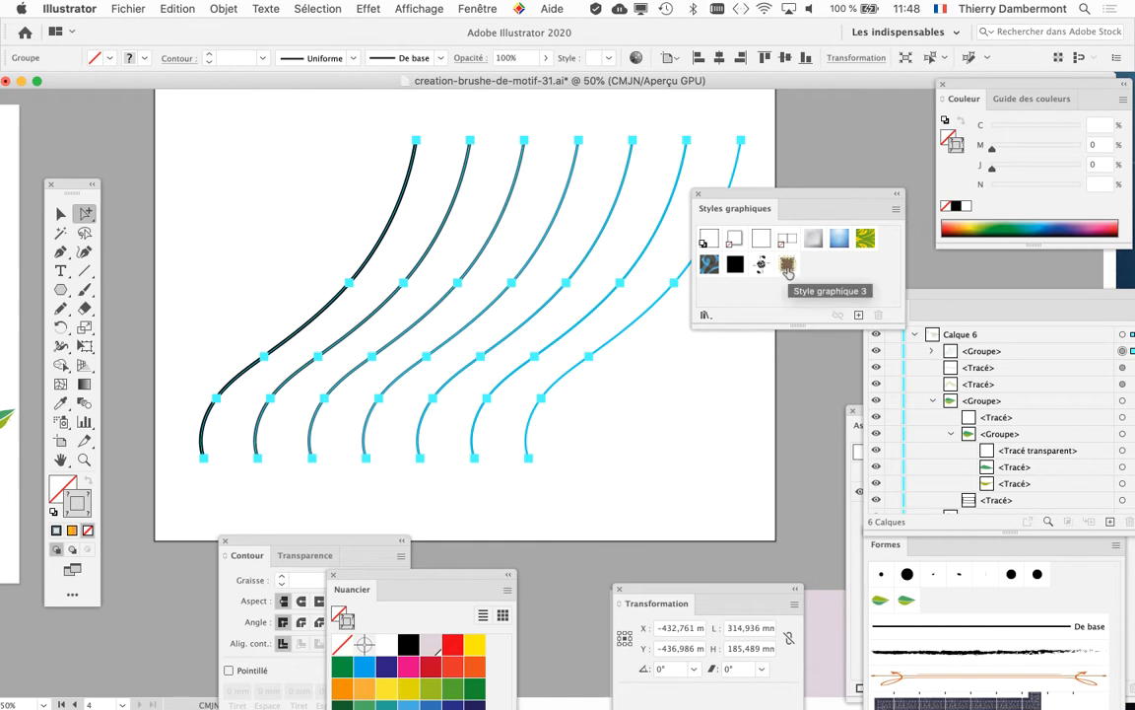
left_click(762, 264)
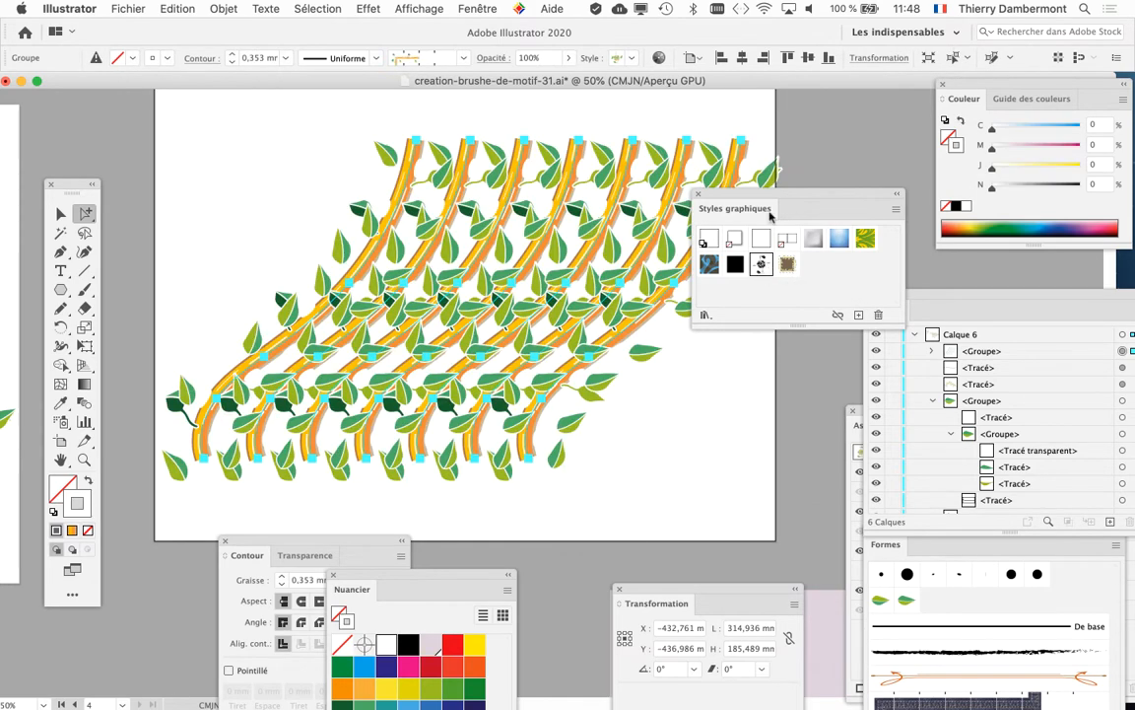
left_click_drag(751, 197, 899, 195)
key("super+plus")
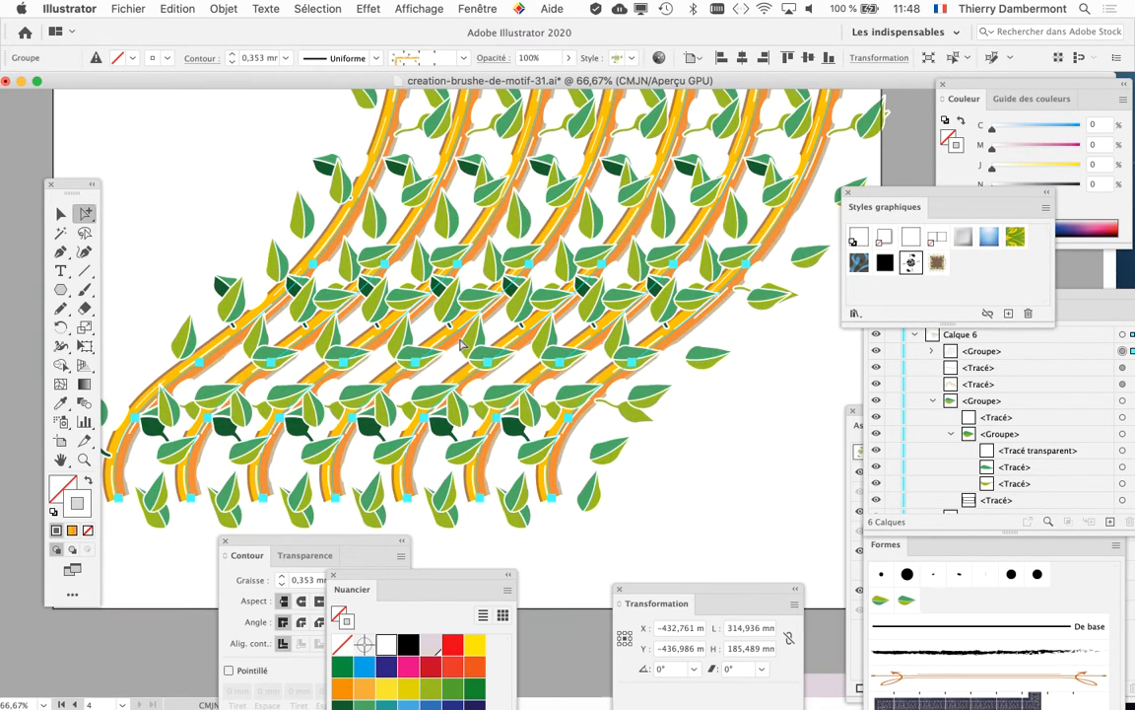
- Disable the scaling of strokes and effects (Mettre à l'échelle les contours et les effets) in the General preferences
key("super+minus")
key("super+minus")
key("super+minus")
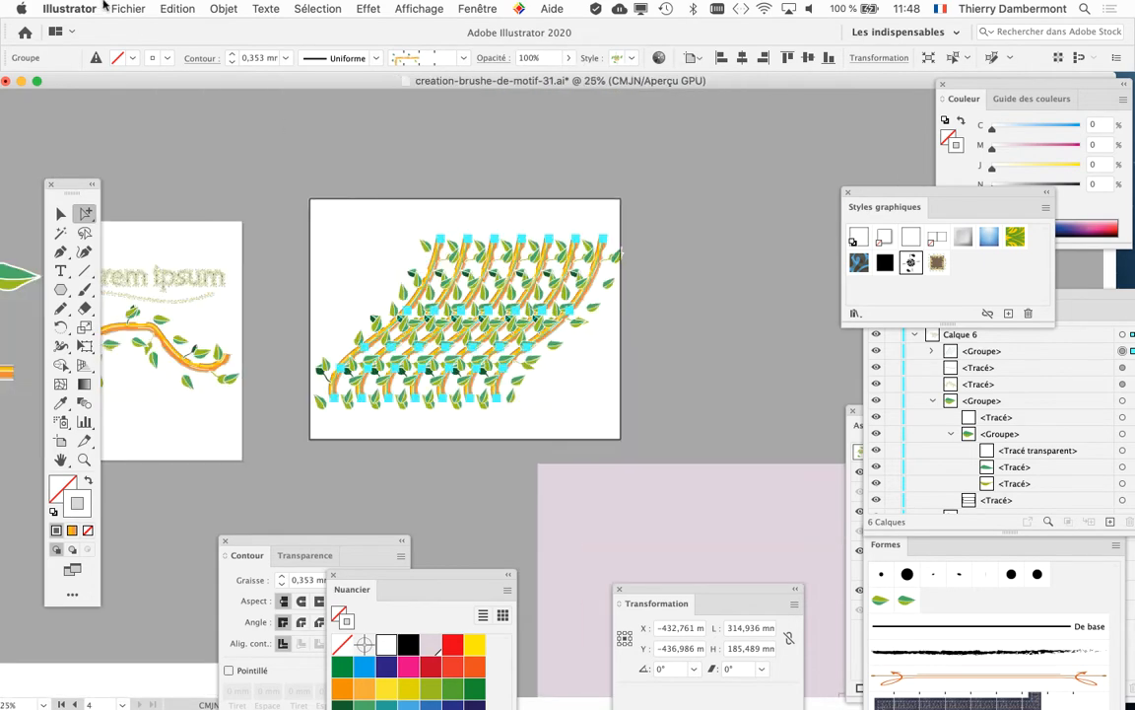
left_click(127, 9)
mouse_move(85, 8)
mouse_move(99, 52)
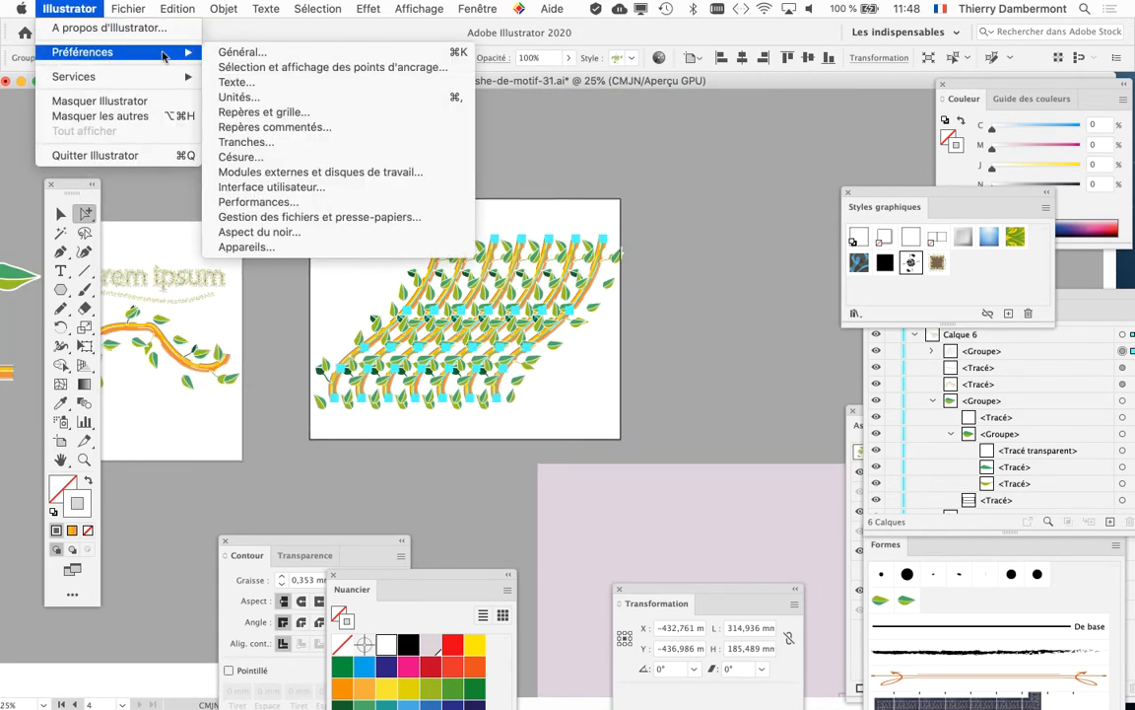
left_click(237, 48)
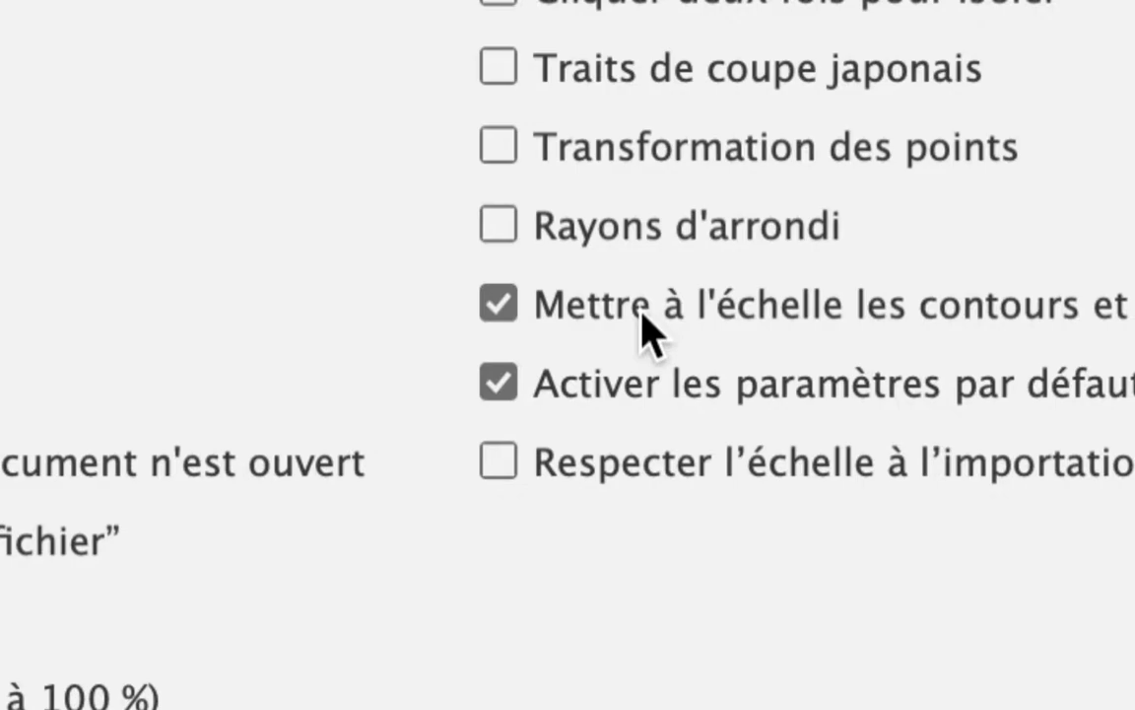
left_click(642, 313)
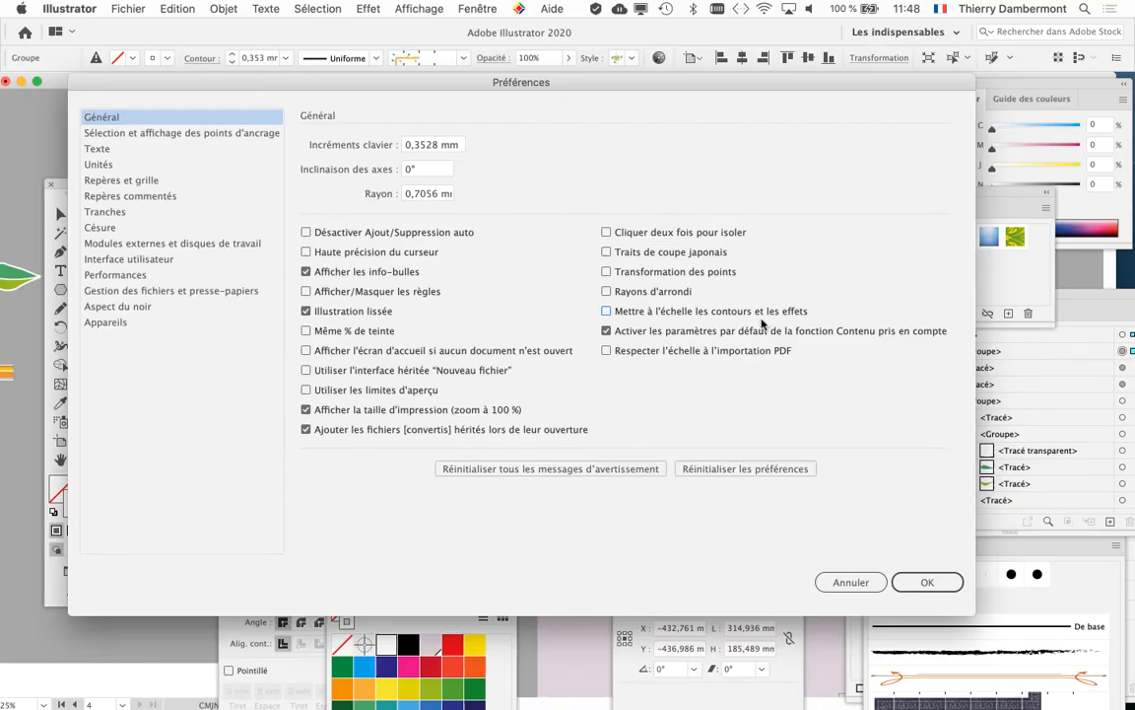
left_click(928, 582)
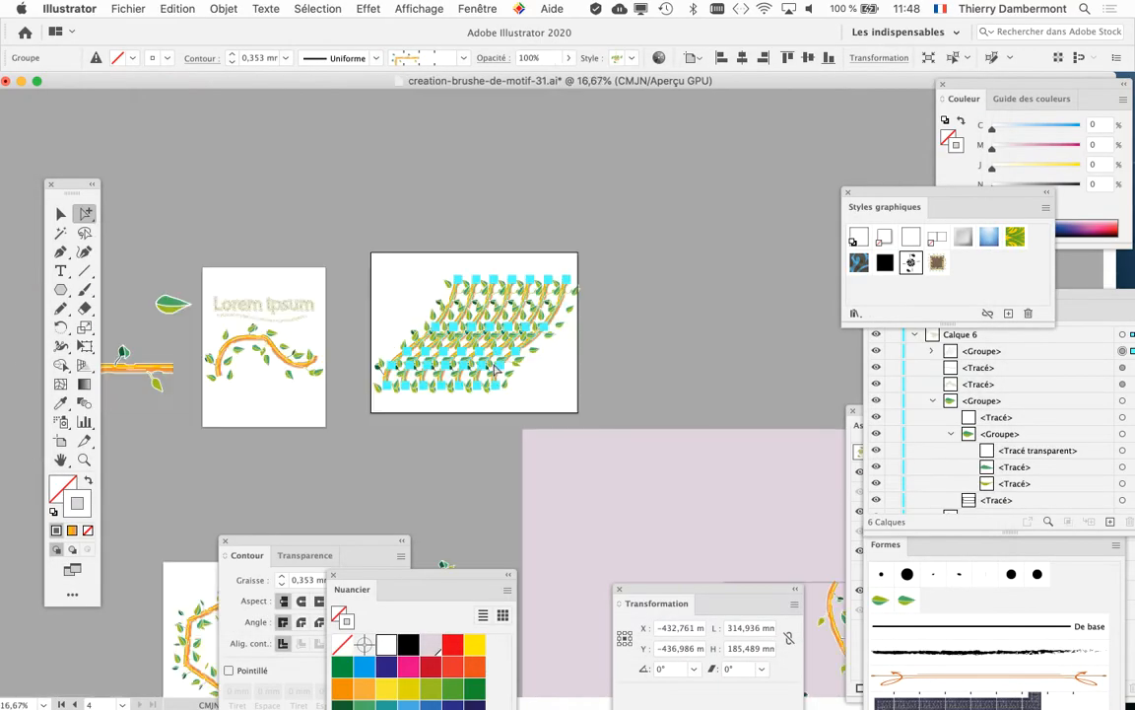
- Enlarge the group of branches proportionally to about 720 × 424 mm with the Free Transform tool and deselect it
key("e")
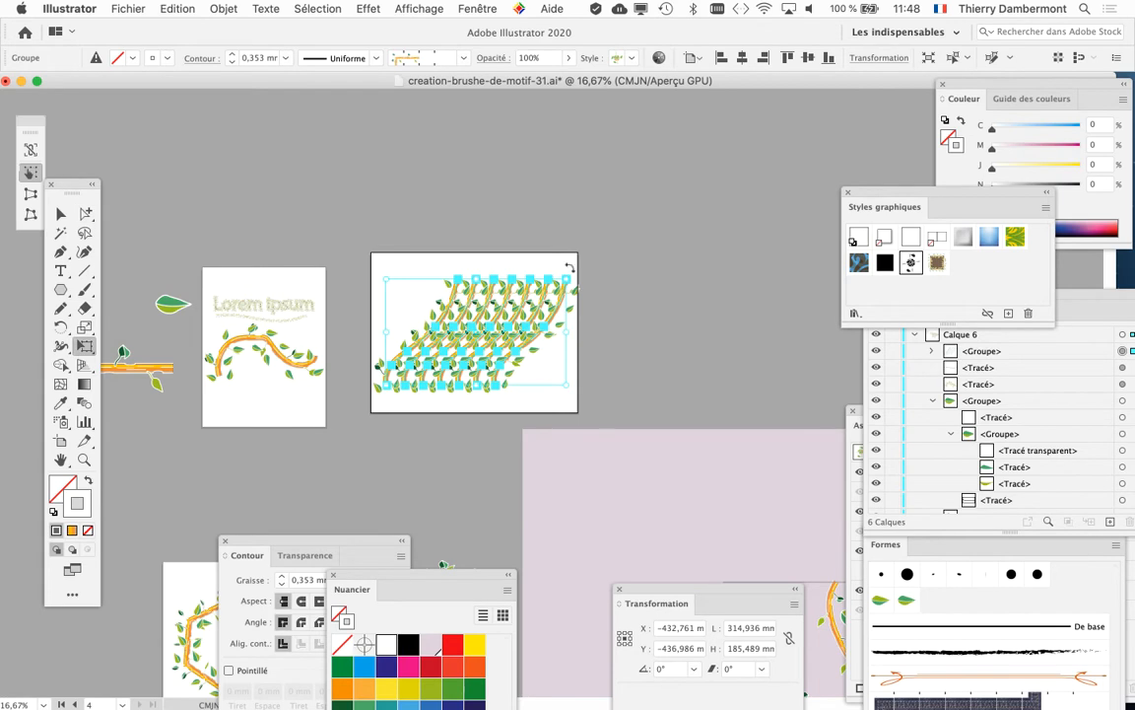
left_click_drag(565, 279, 759, 236)
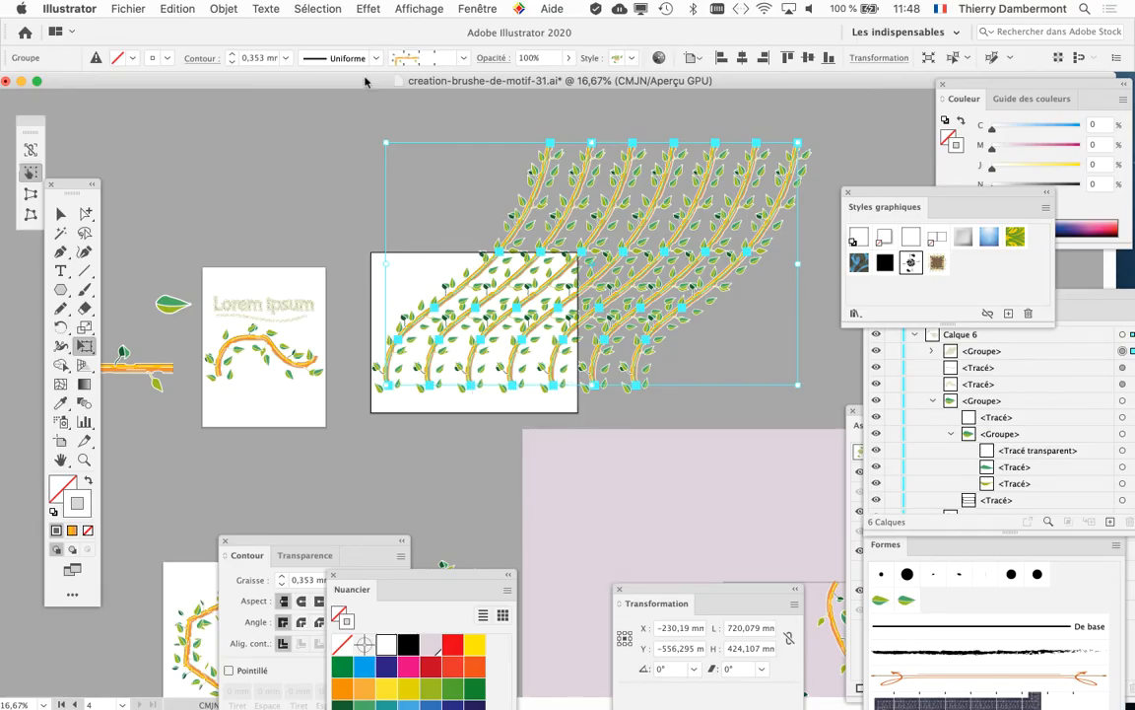
left_click(63, 214)
left_click(161, 99)
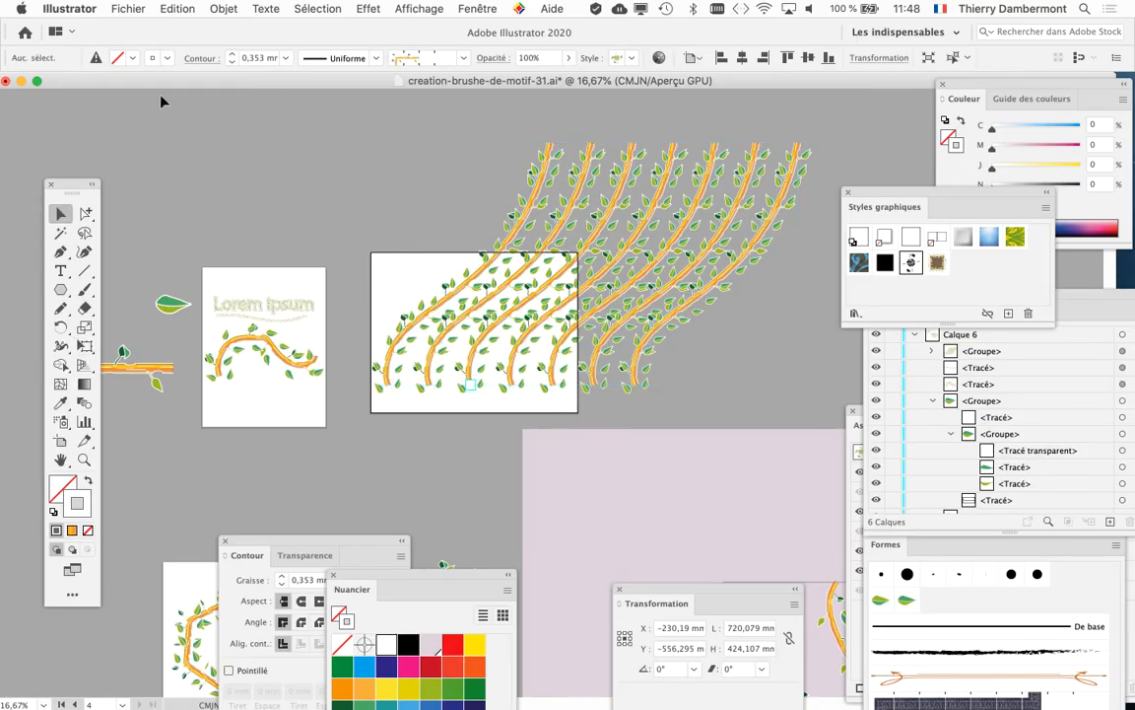
- Re-enable the scaling of strokes and effects (Mettre à l'échelle les contours et les effets) in the General preferences
left_click(137, 8)
mouse_move(78, 6)
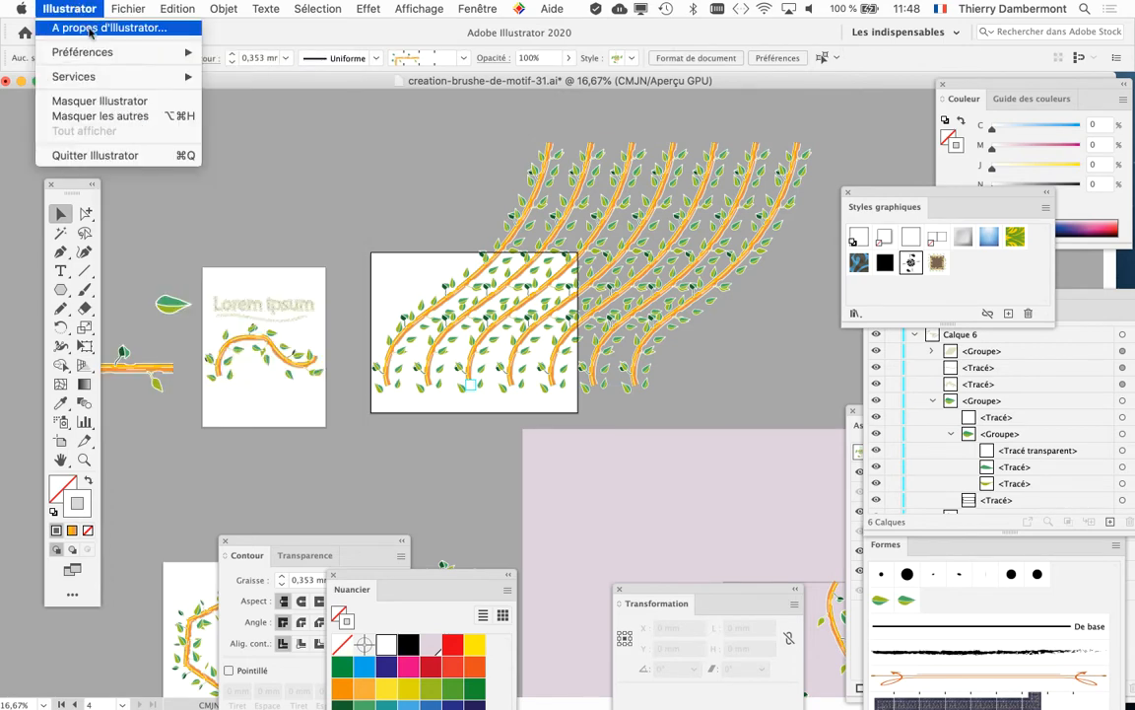
mouse_move(166, 52)
key("super+k")
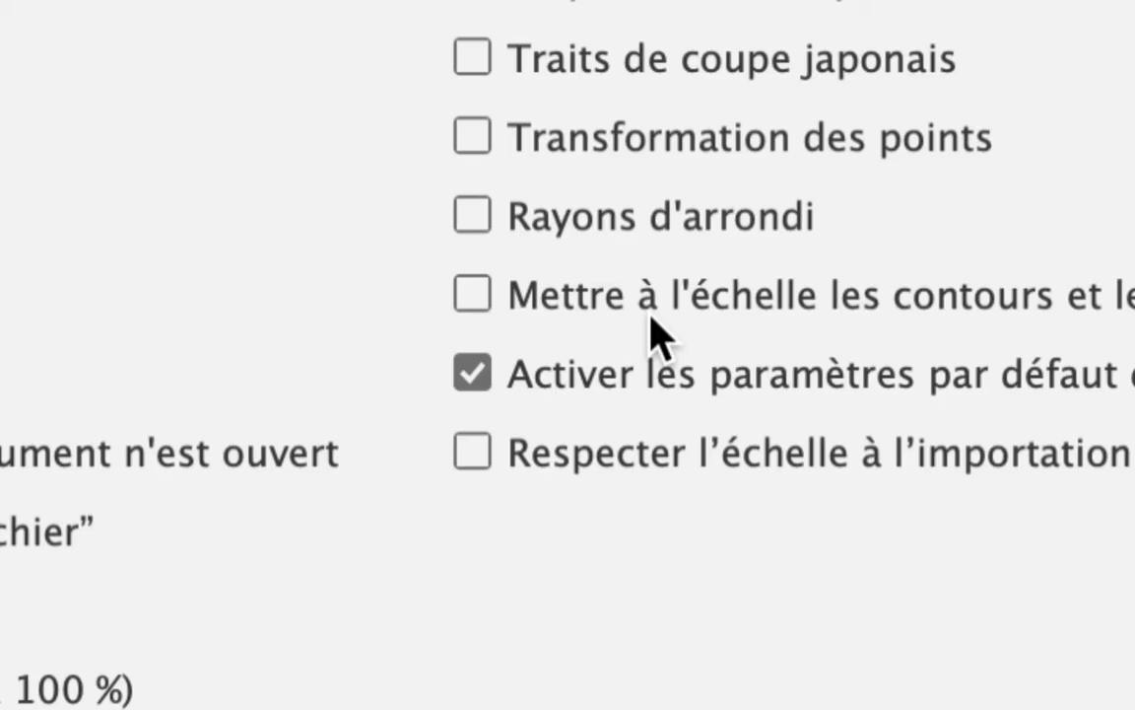
left_click(744, 293)
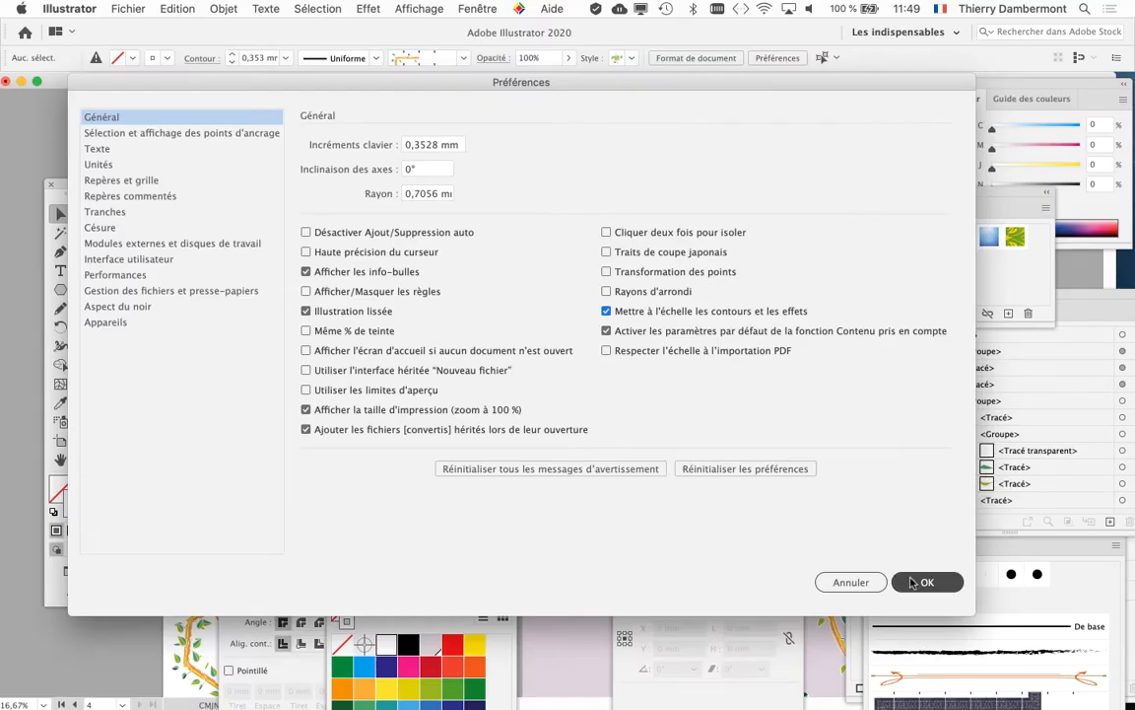
left_click(925, 583)
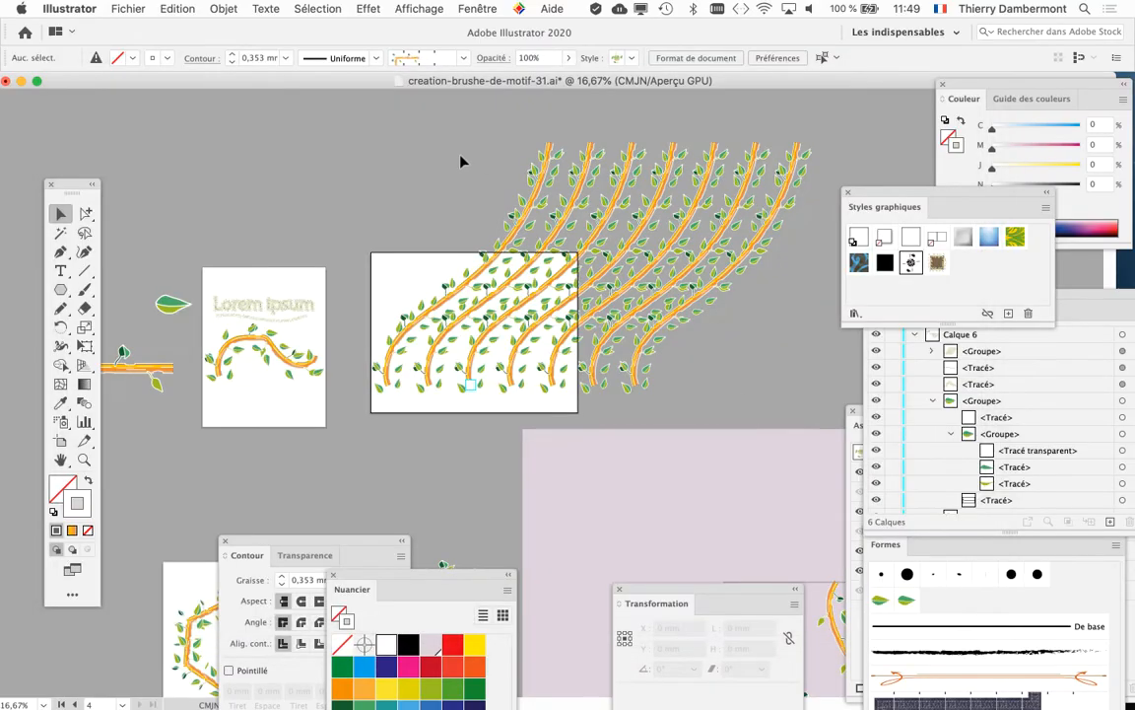
- Shrink the group of branches proportionally to about 301 × 177 mm with the Free Transform tool so it fits the artboard, and deselect it
left_click(639, 214)
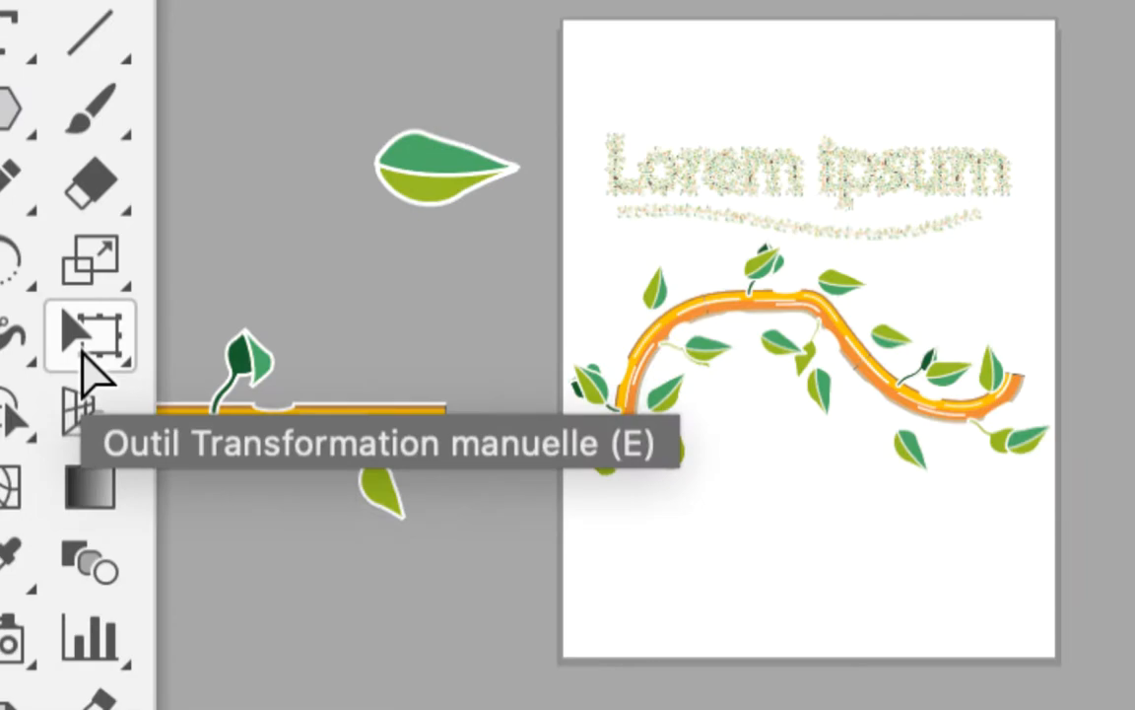
left_click(85, 348)
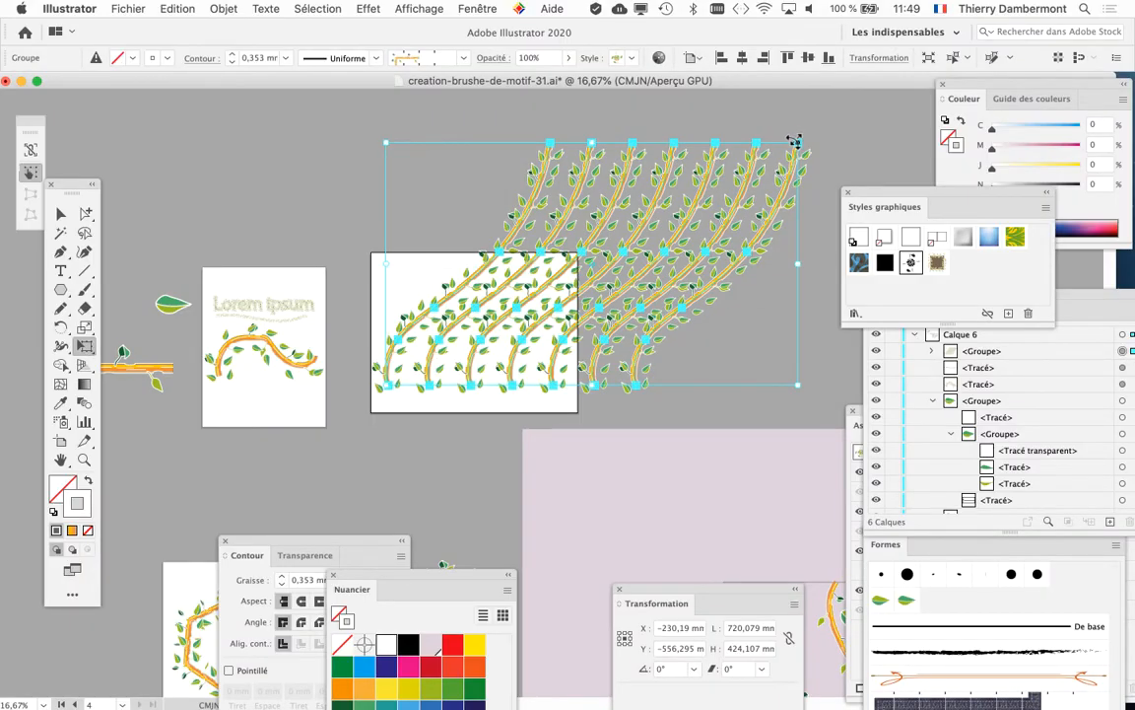
left_click_drag(792, 135, 570, 264)
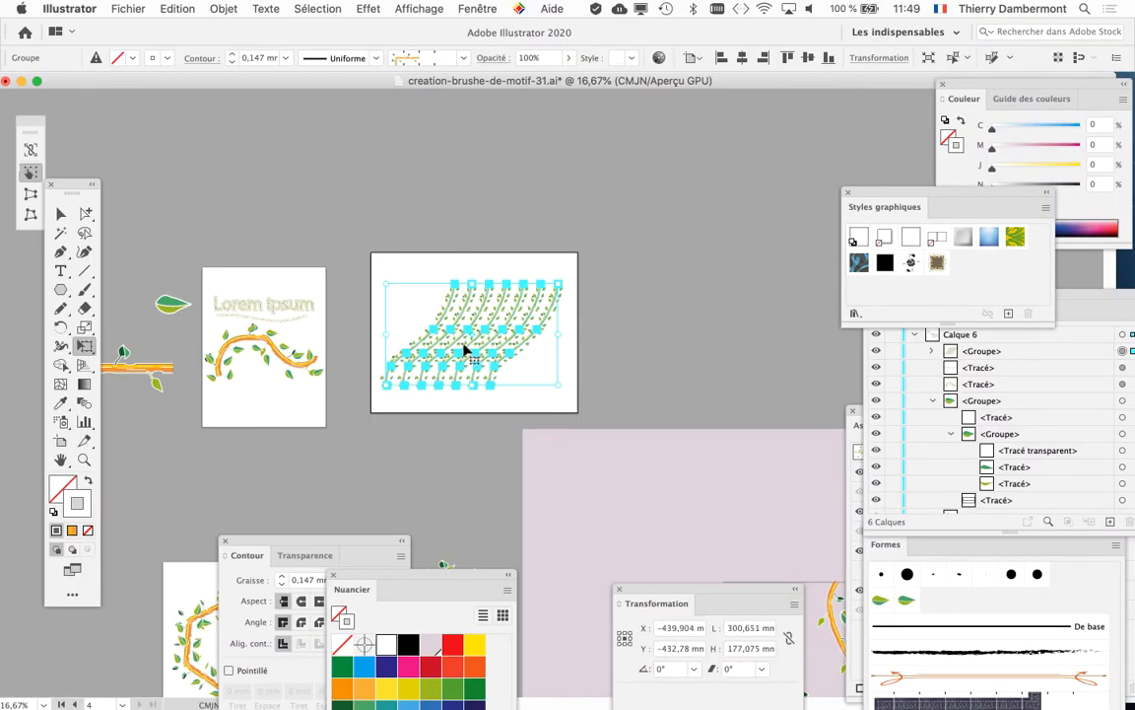
key("super+plus")
key("super+plus")
key("super+plus")
key("super+plus")
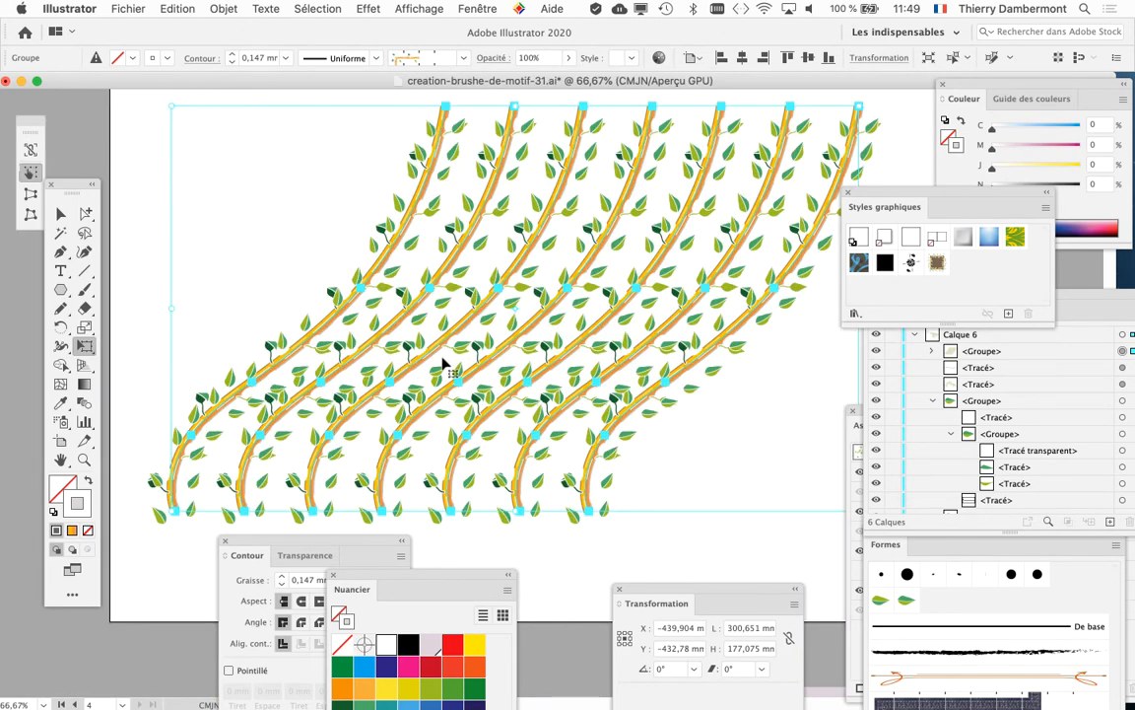
left_click(61, 213)
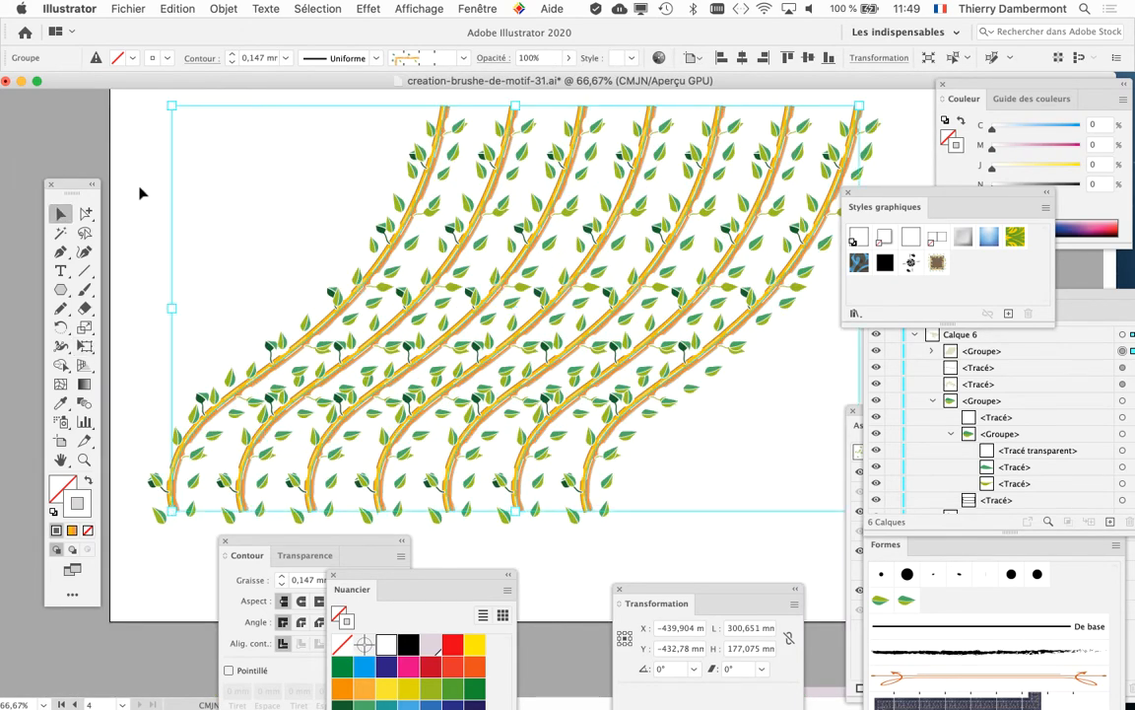
left_click(126, 170)
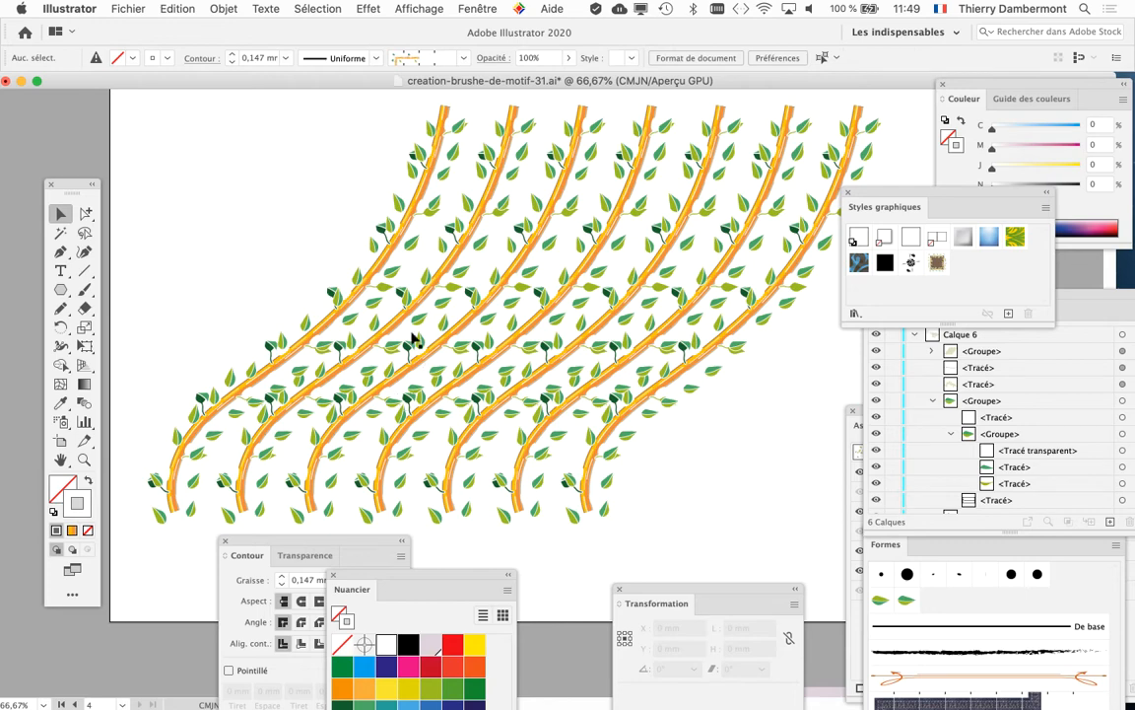
- Draw a circle about 126 mm in diameter beside the branches and move it over the middle of the pattern
scroll(438, 389, "down", 1)
left_click_drag(536, 358, 418, 259)
left_click(61, 290)
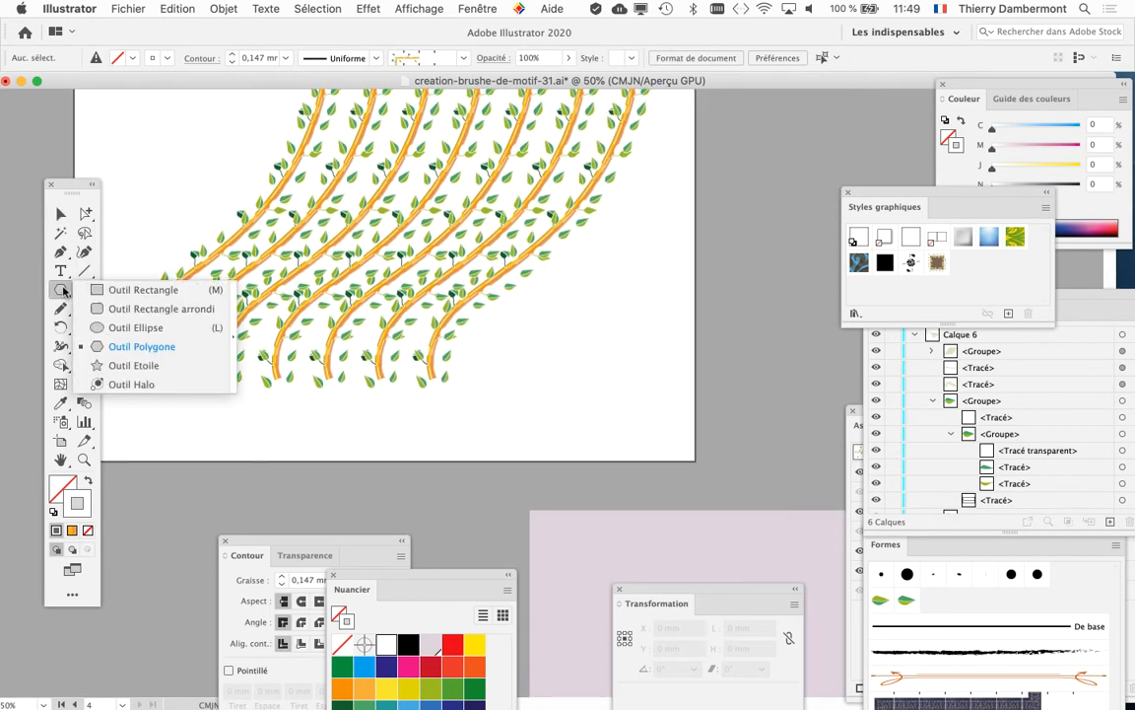
left_click(121, 328)
left_click_drag(626, 274, 841, 493)
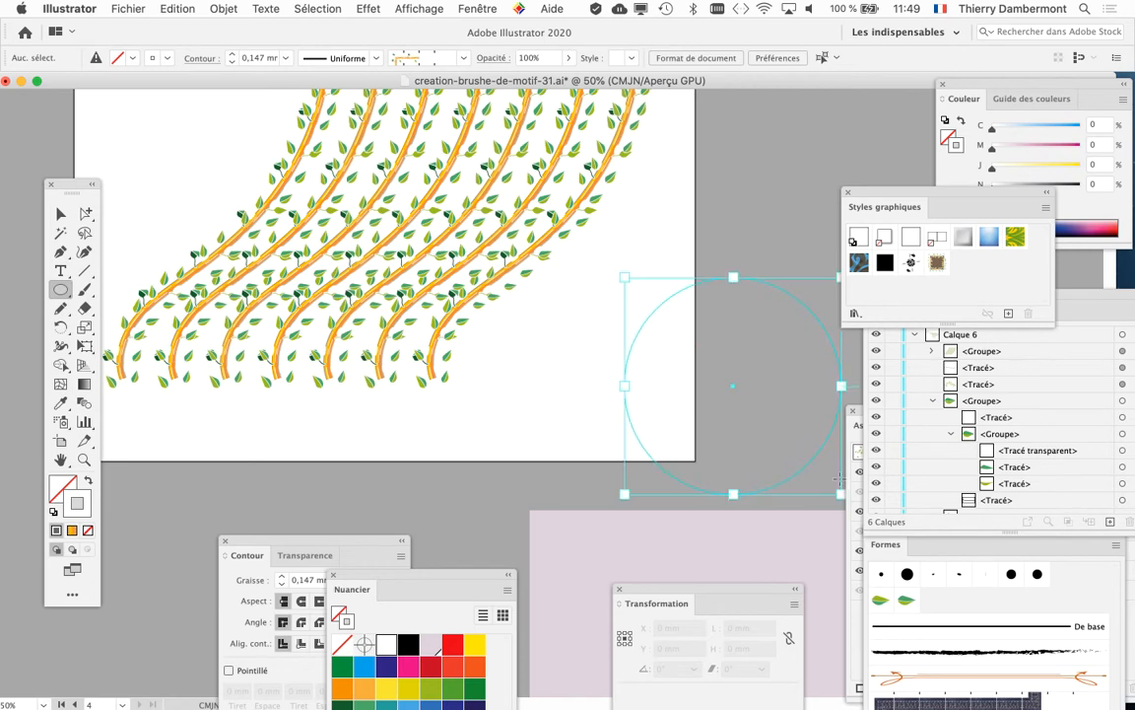
left_click(61, 213)
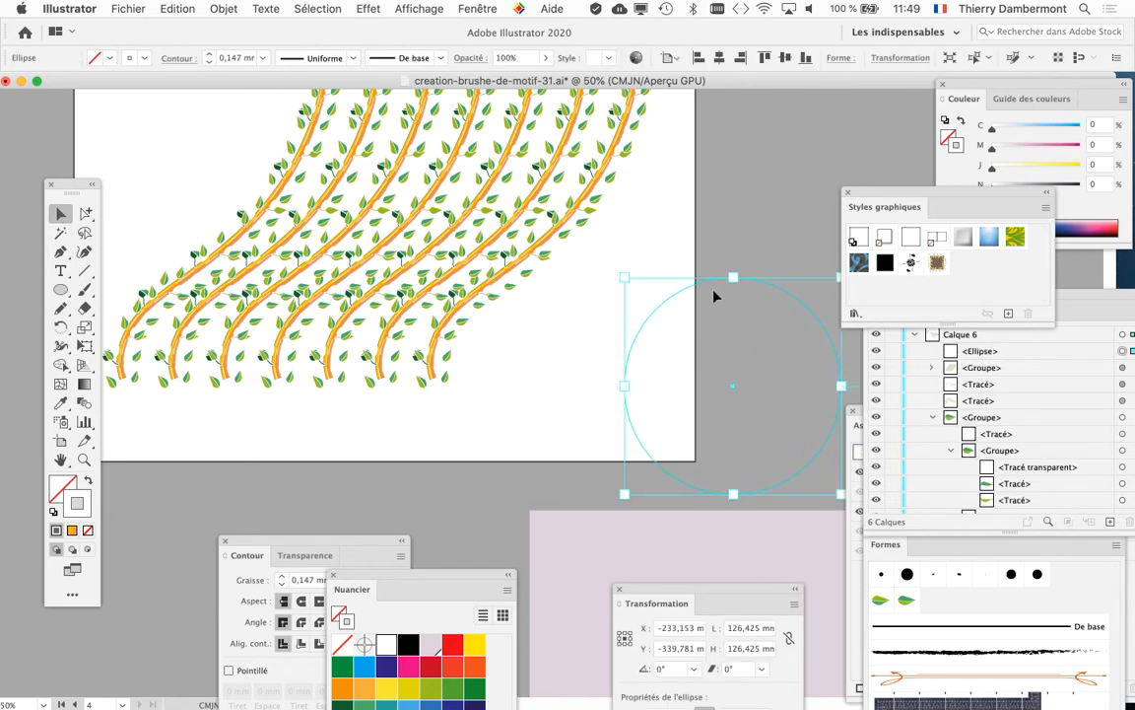
left_click_drag(699, 284, 363, 118)
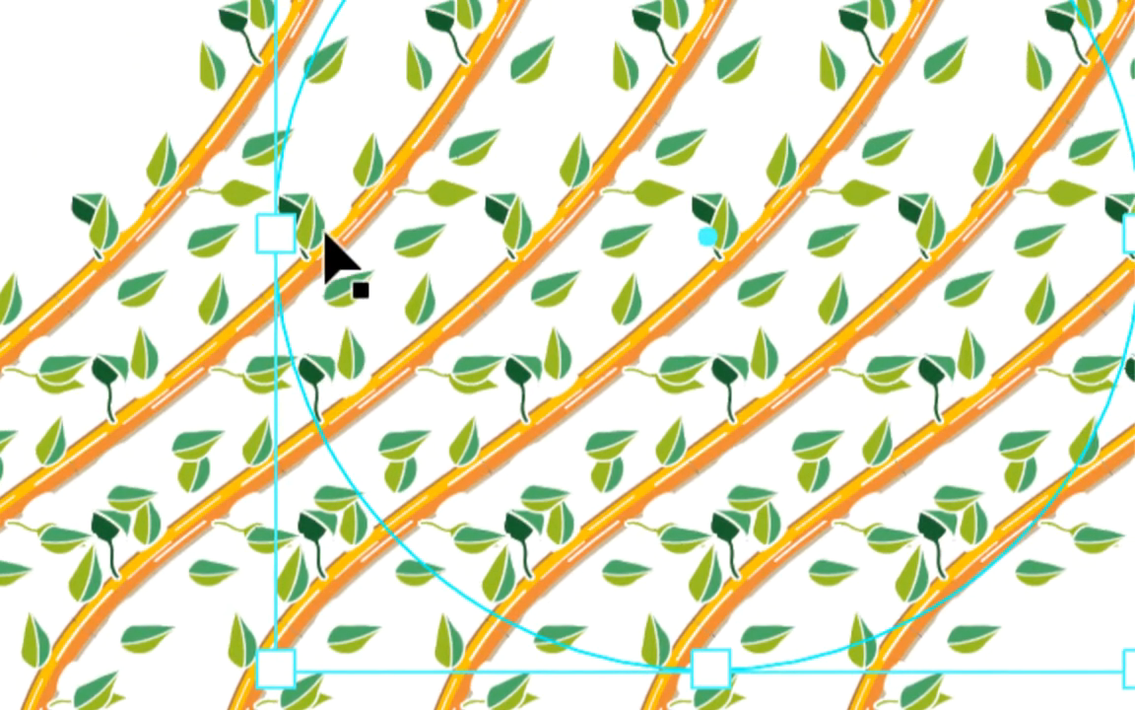
key("a")
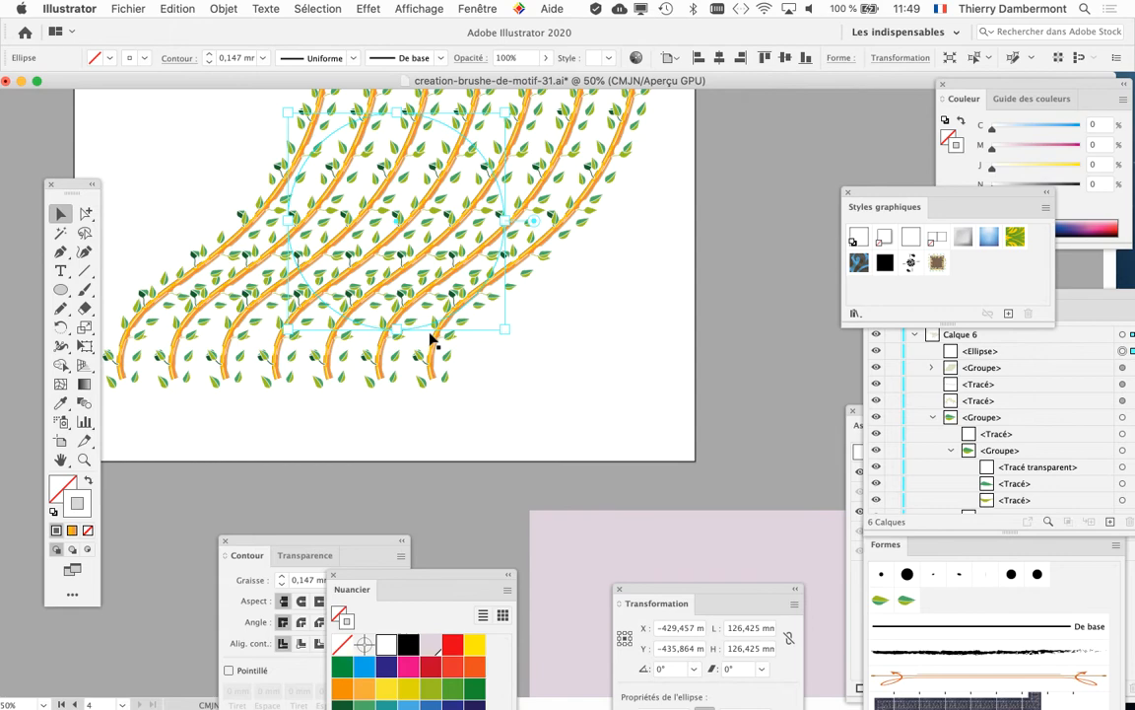
- Select the circle together with the branches, create a clipping mask from them, and deselect the result
scroll(458, 347, "down", 2)
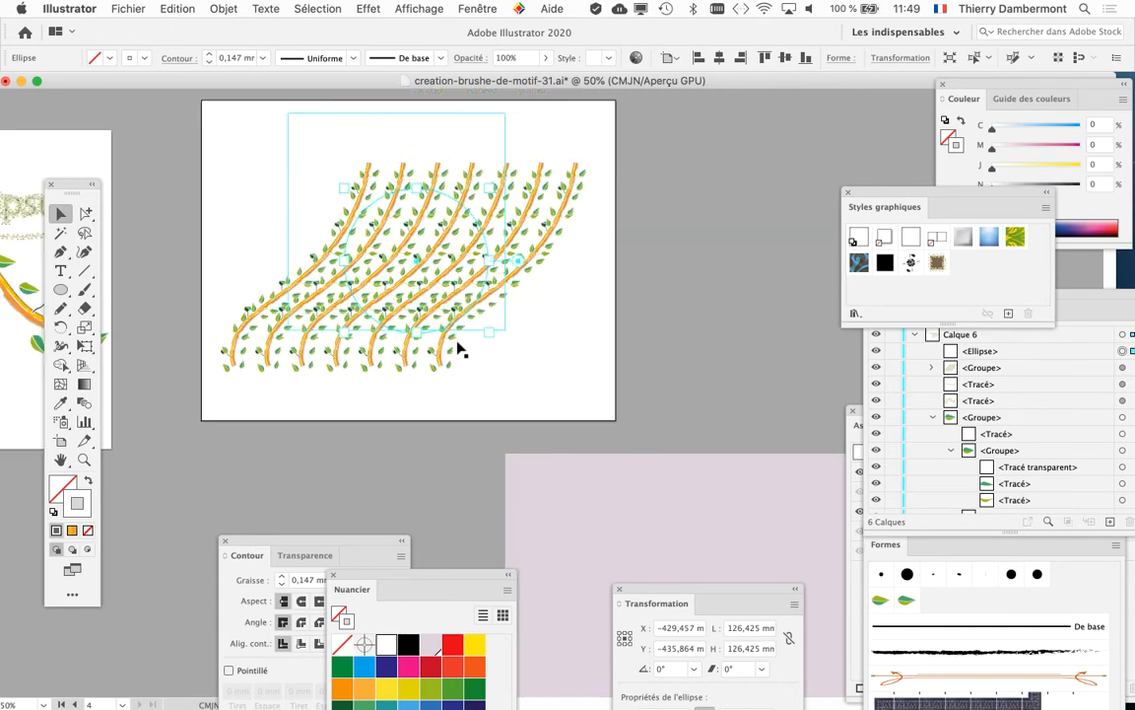
left_click_drag(311, 148, 499, 375)
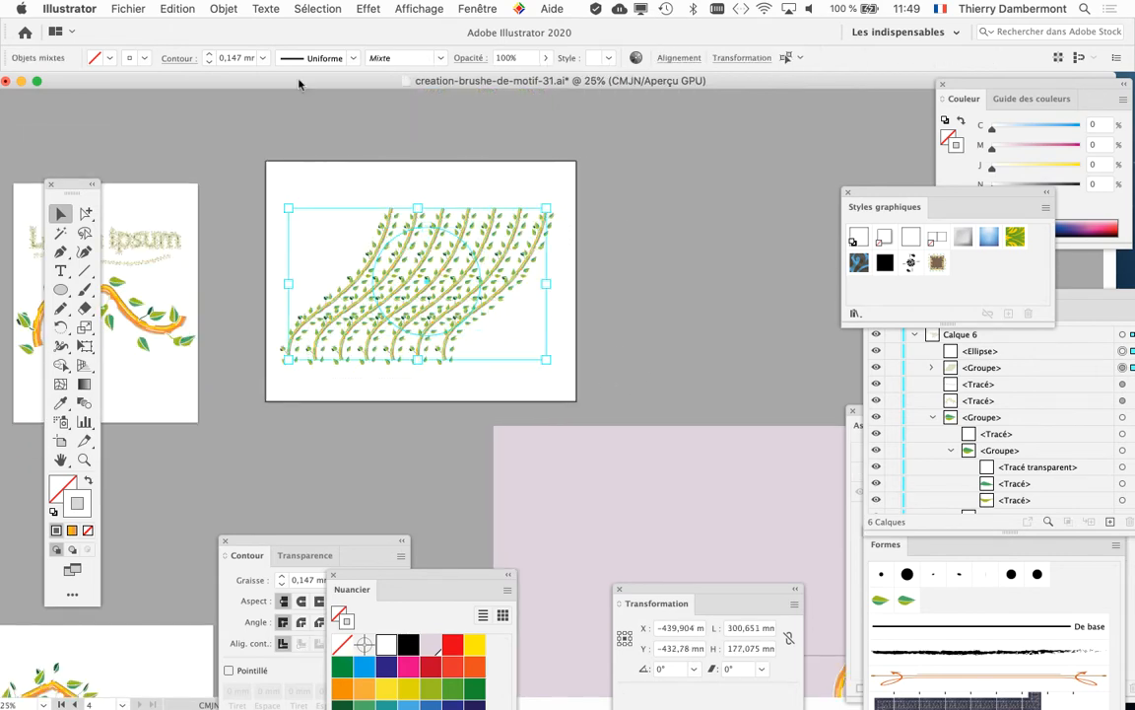
left_click(224, 8)
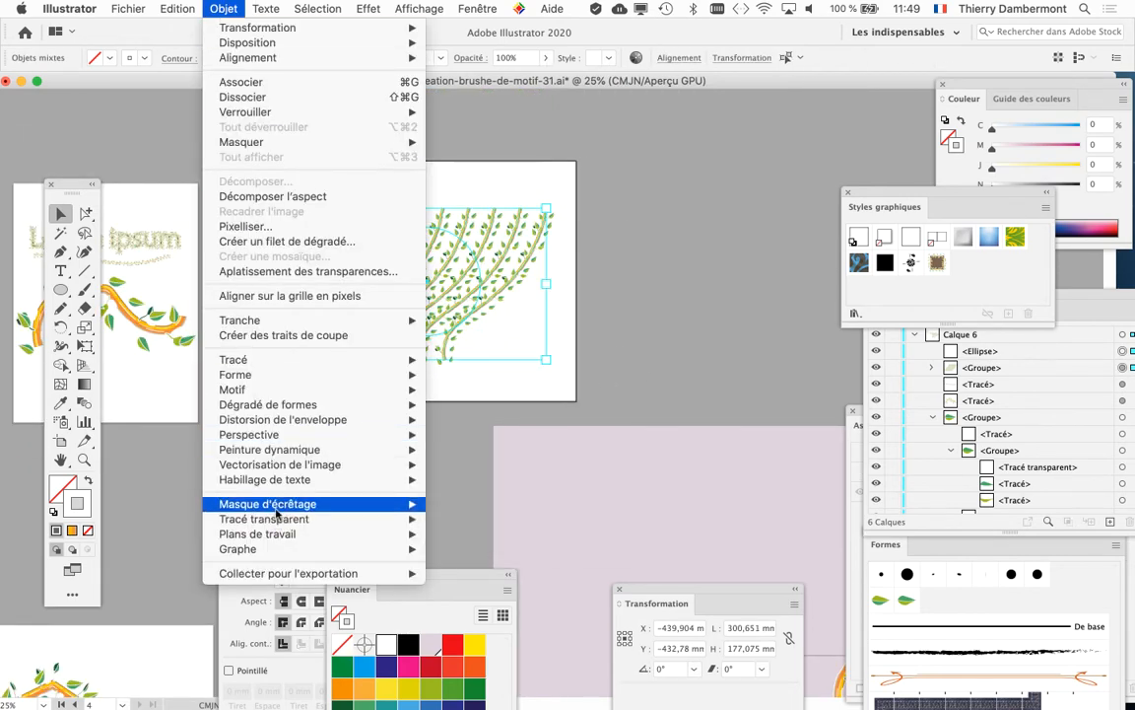
mouse_move(277, 509)
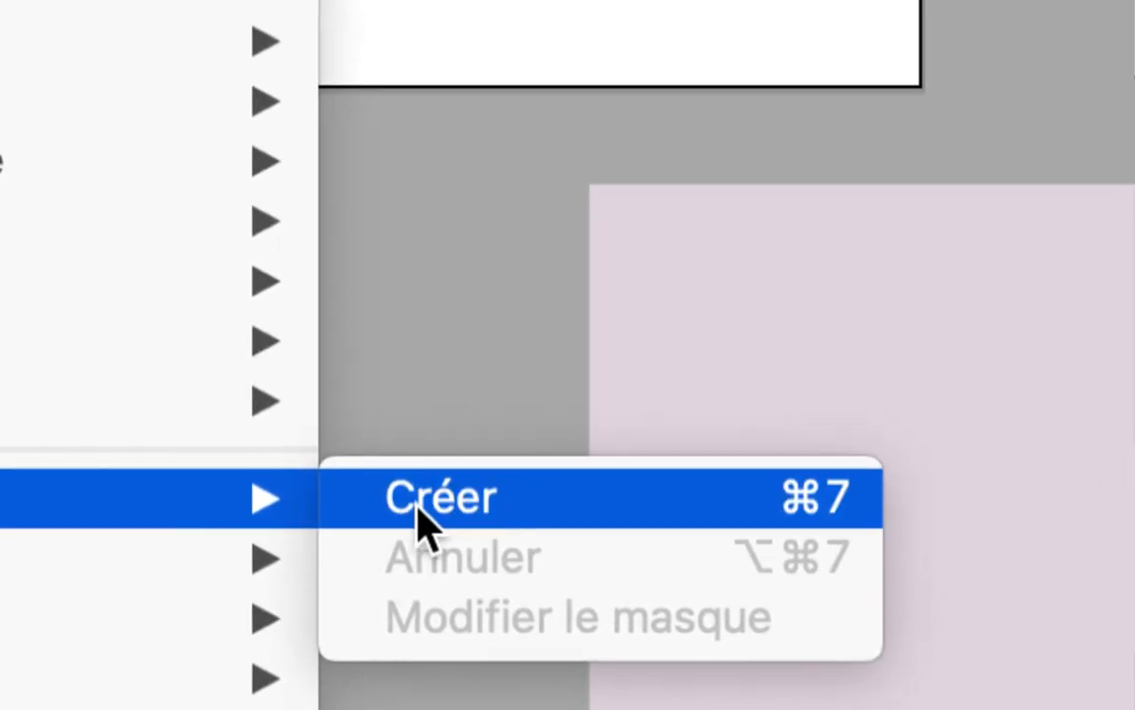
left_click(971, 493)
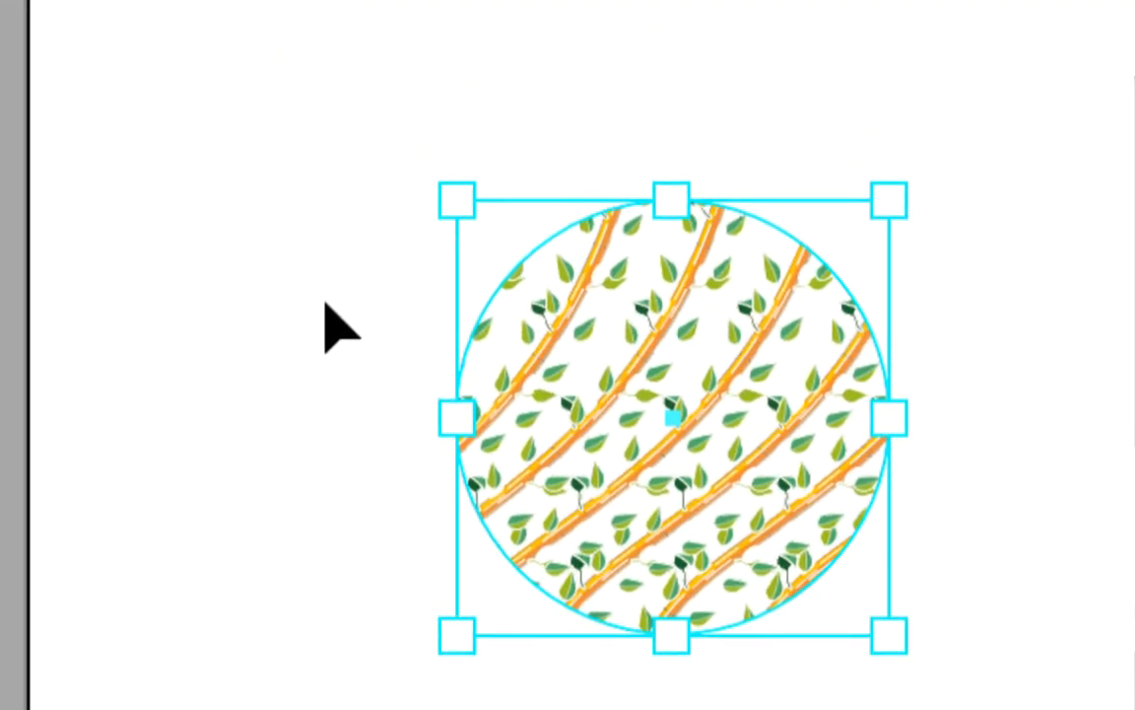
left_click(324, 302)
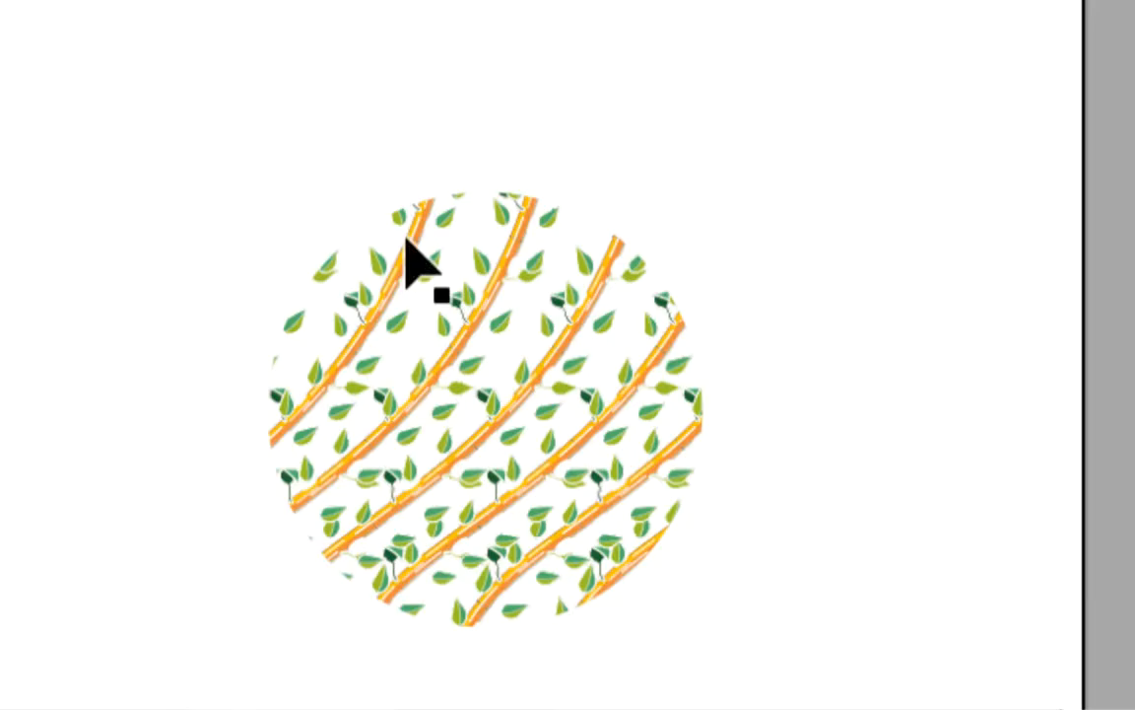
- Shift the branches within the circular clipping mask by editing the mask's contents, and return to editing the clipping path
left_click(408, 232)
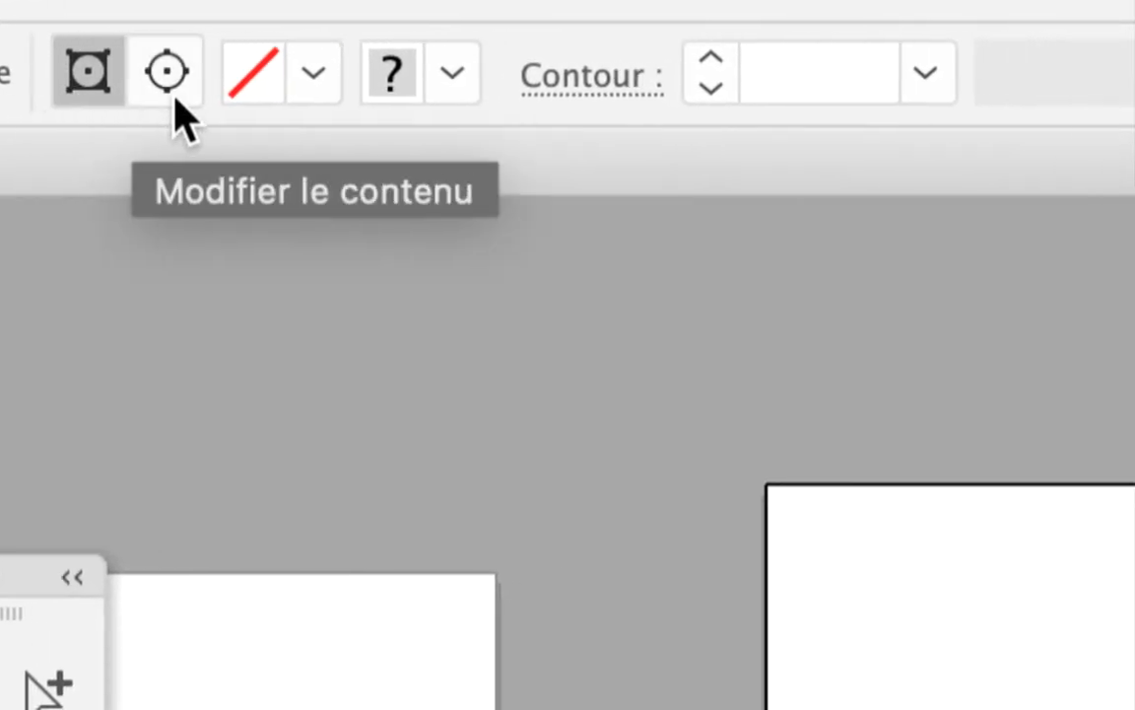
left_click(174, 98)
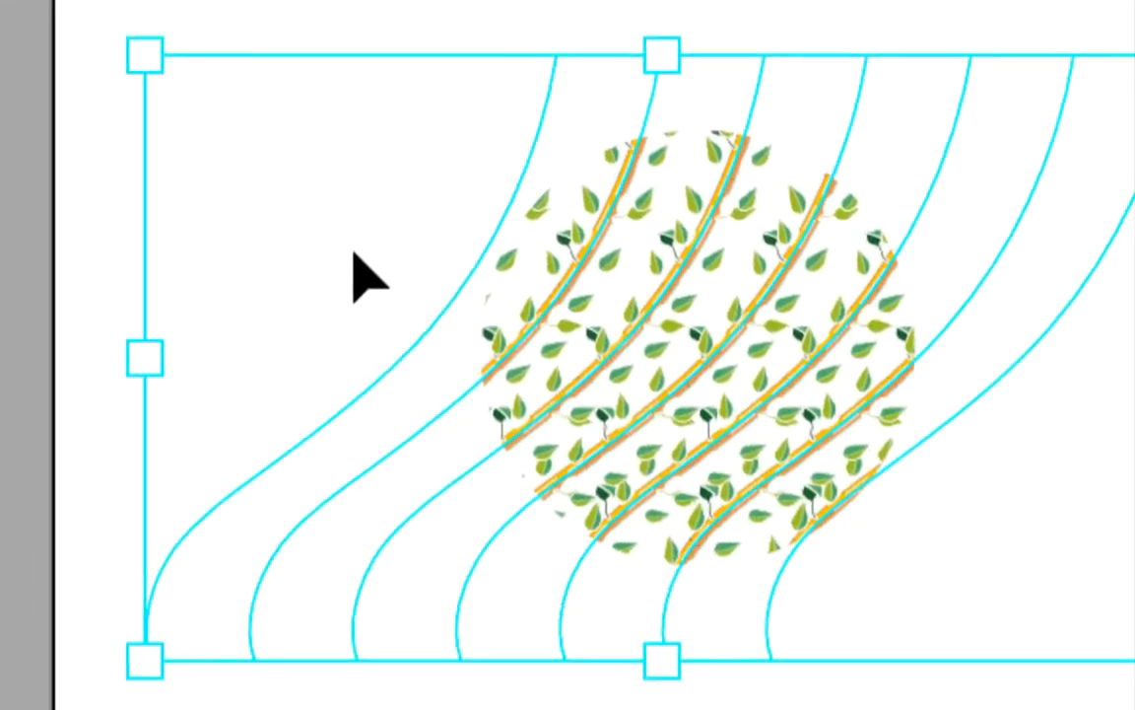
left_click_drag(388, 270, 490, 310)
left_click_drag(287, 323, 173, 267)
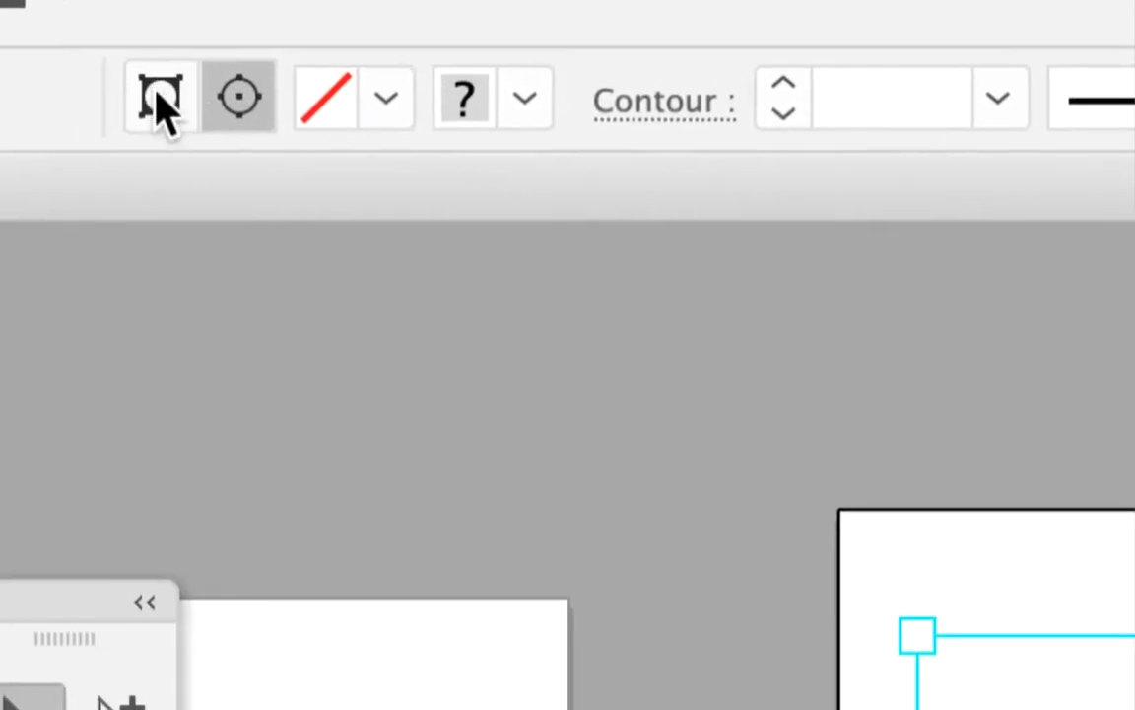
left_click(159, 98)
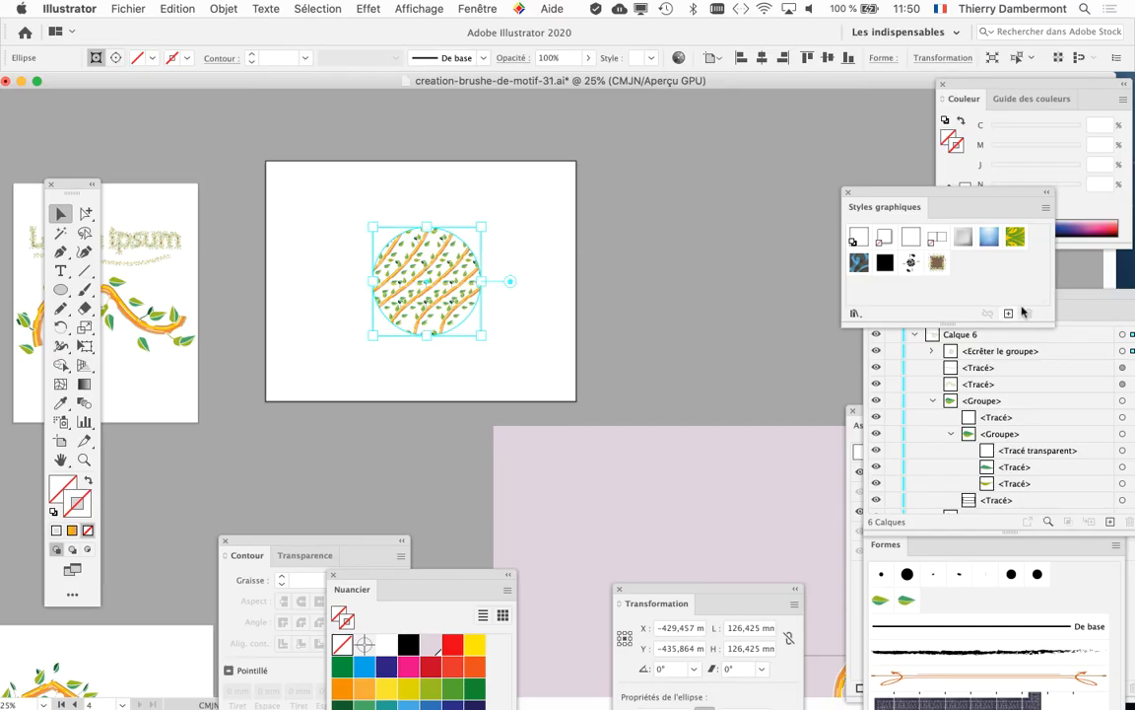
- Collapse the leaf group in Calque 6, expand the clip group <Ecrêter le groupe>, and select its <Ellipse> mask path on the artboard
left_click_drag(1070, 296, 762, 122)
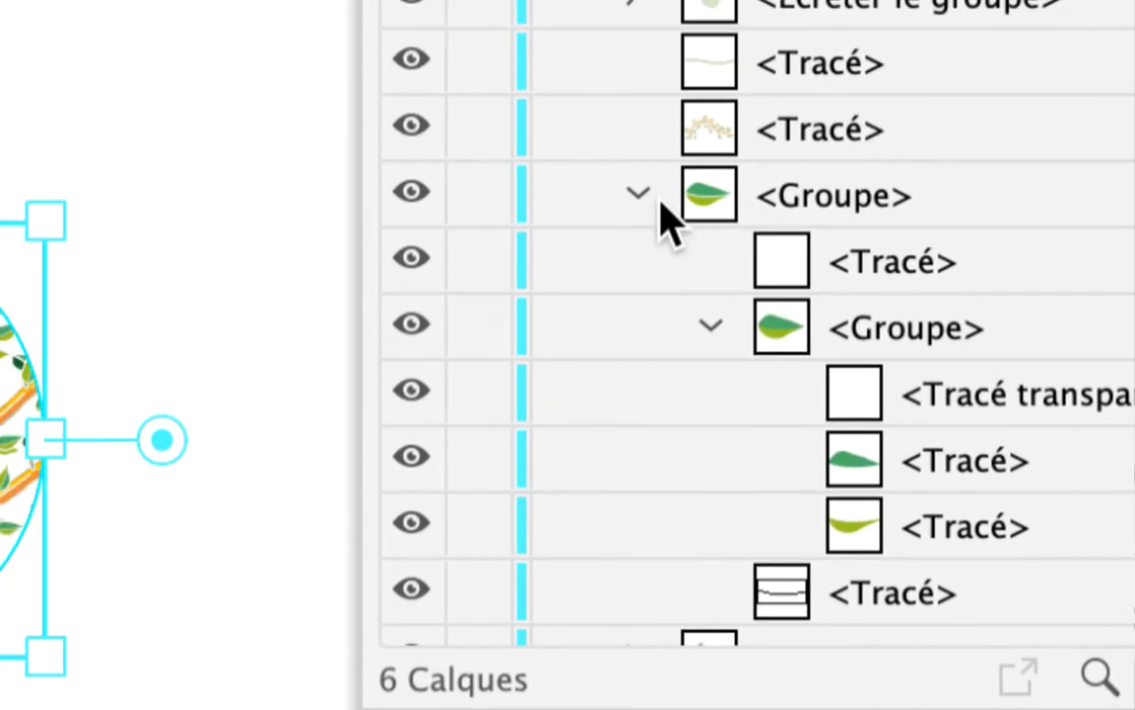
left_click(640, 194)
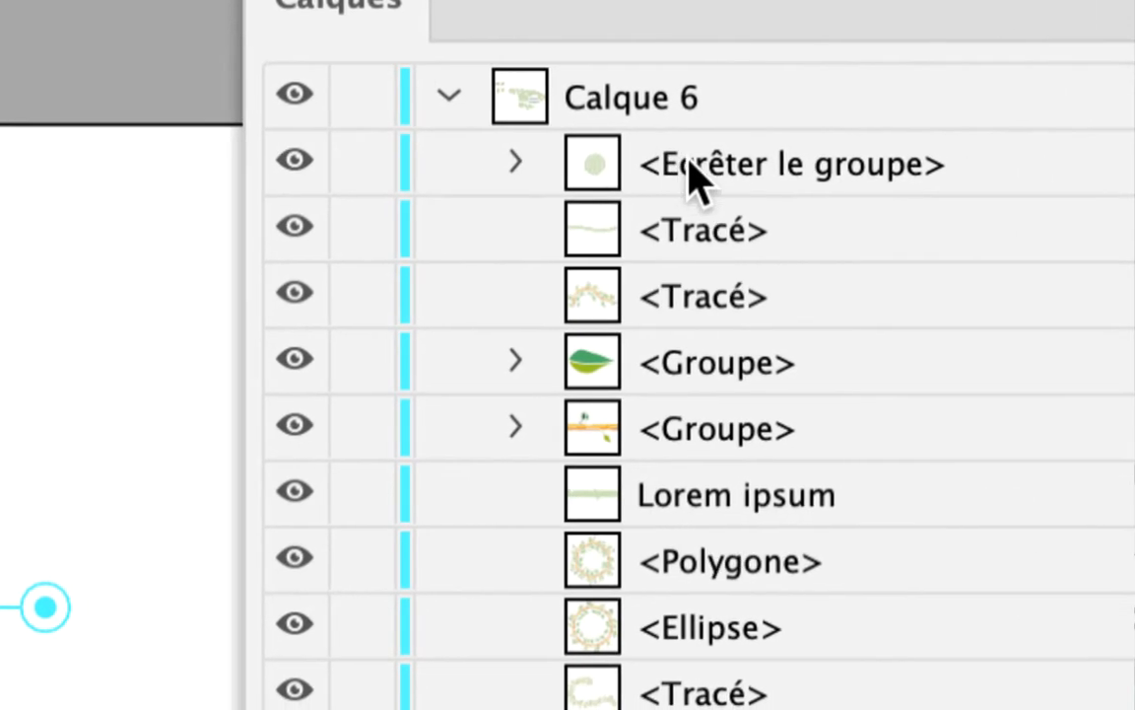
left_click(1084, 12)
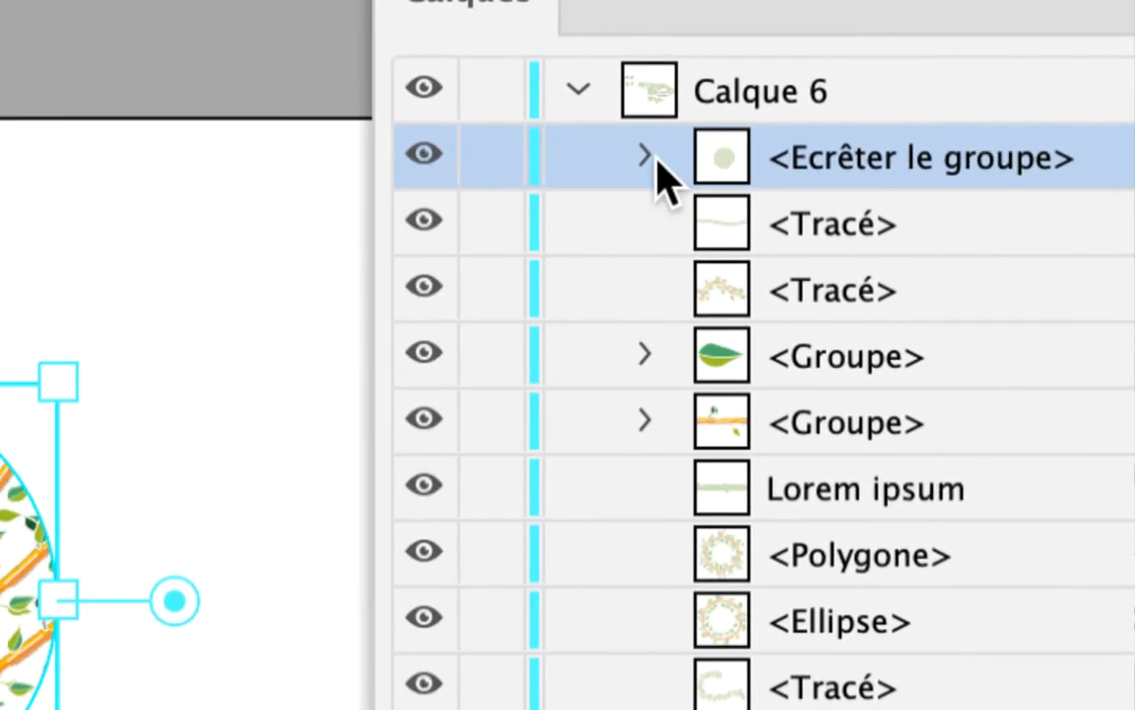
left_click(190, 158)
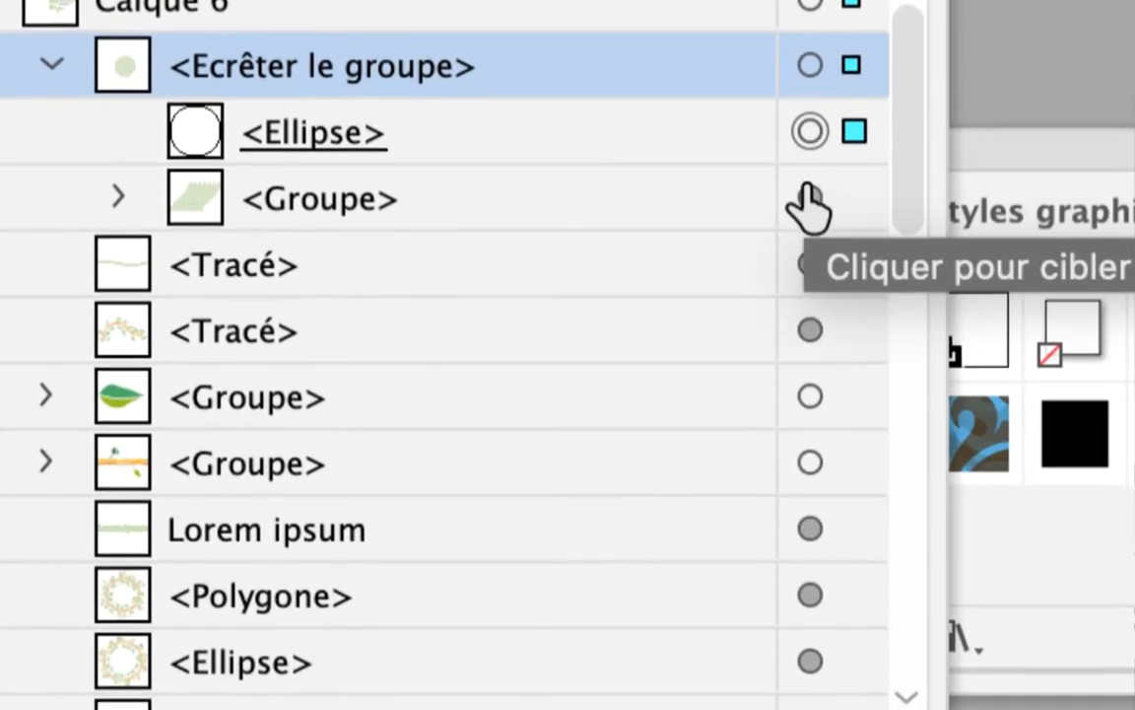
left_click(810, 189)
left_click(810, 122)
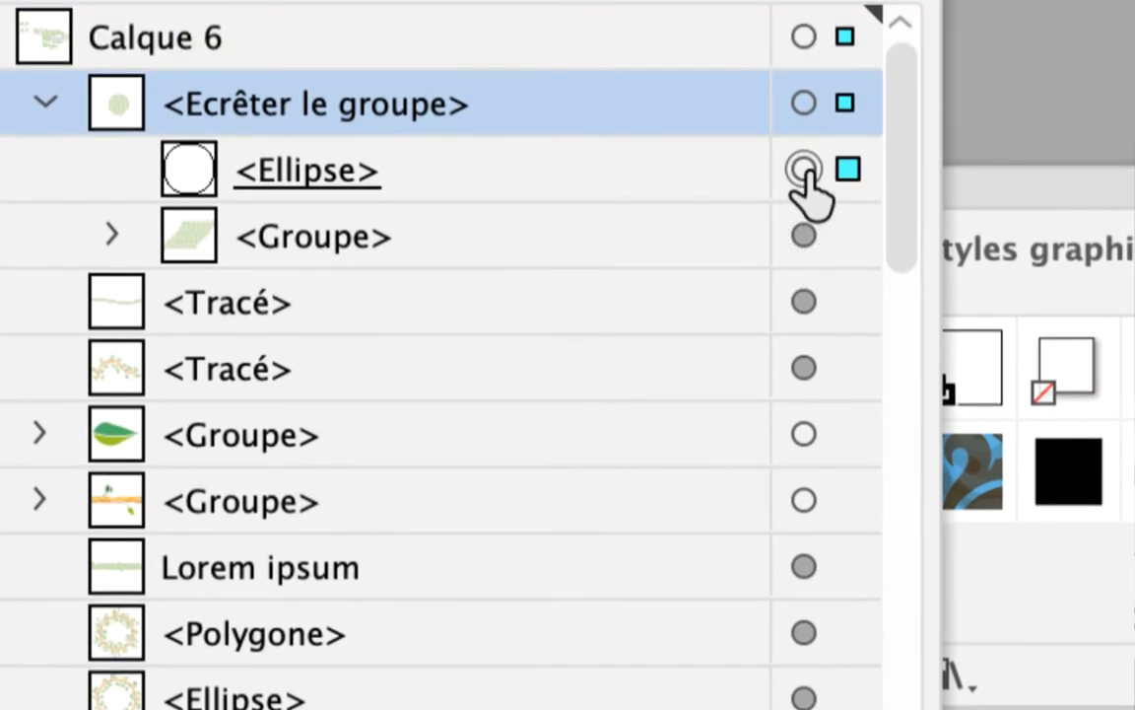
left_click(807, 195)
left_click(807, 128)
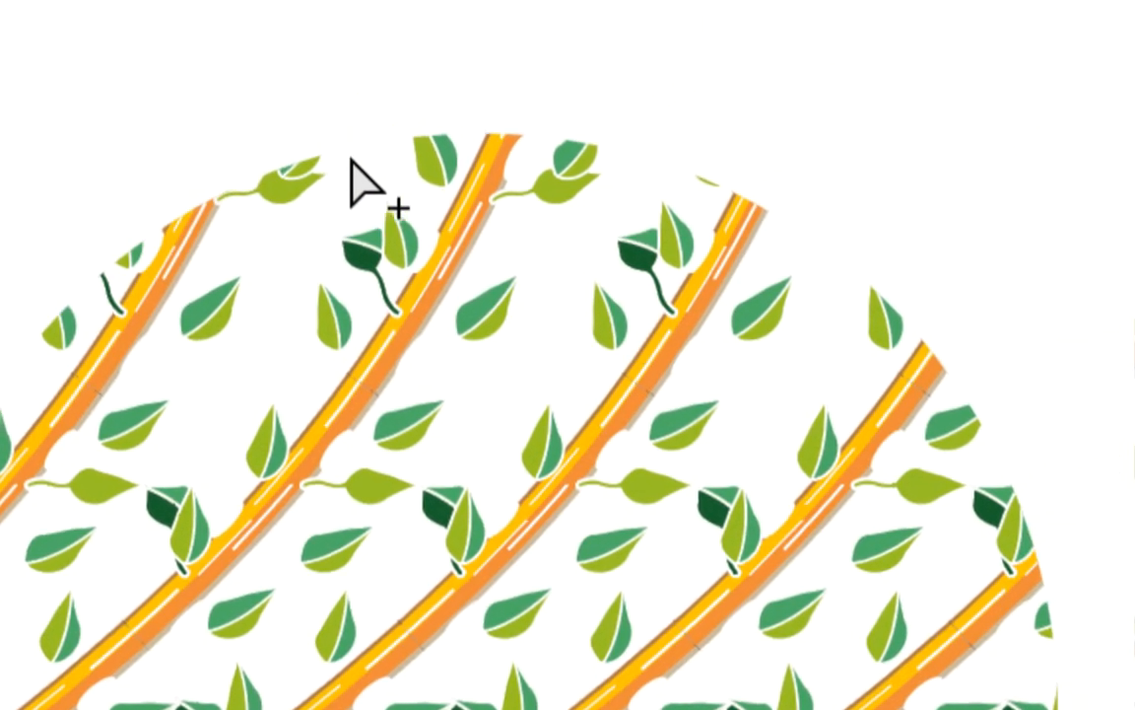
left_click(355, 158)
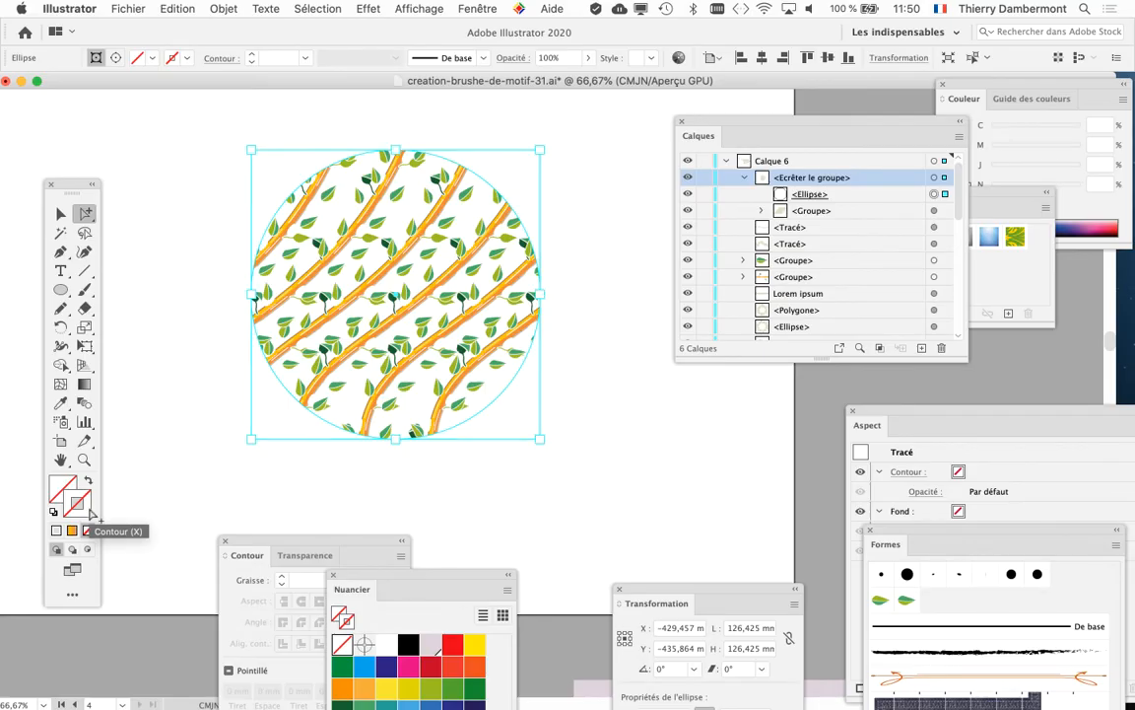
- Give the mask circle a 2 mm cyan-blue stroke from the swatches
left_click(89, 512)
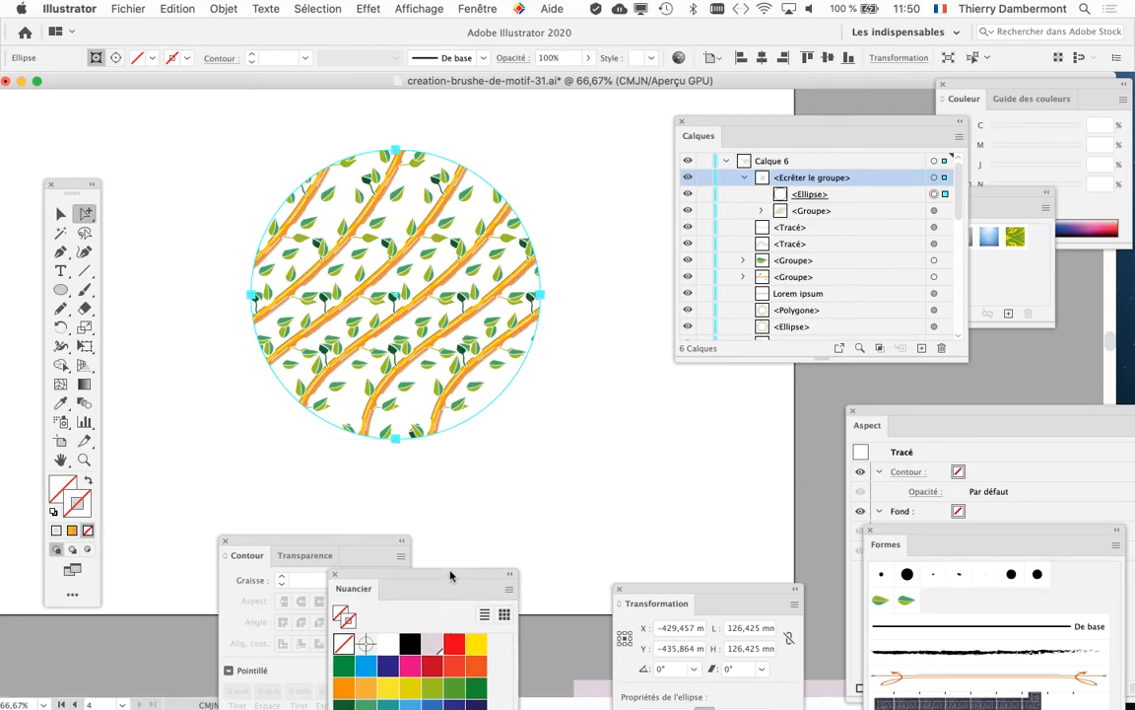
left_click_drag(432, 595, 693, 421)
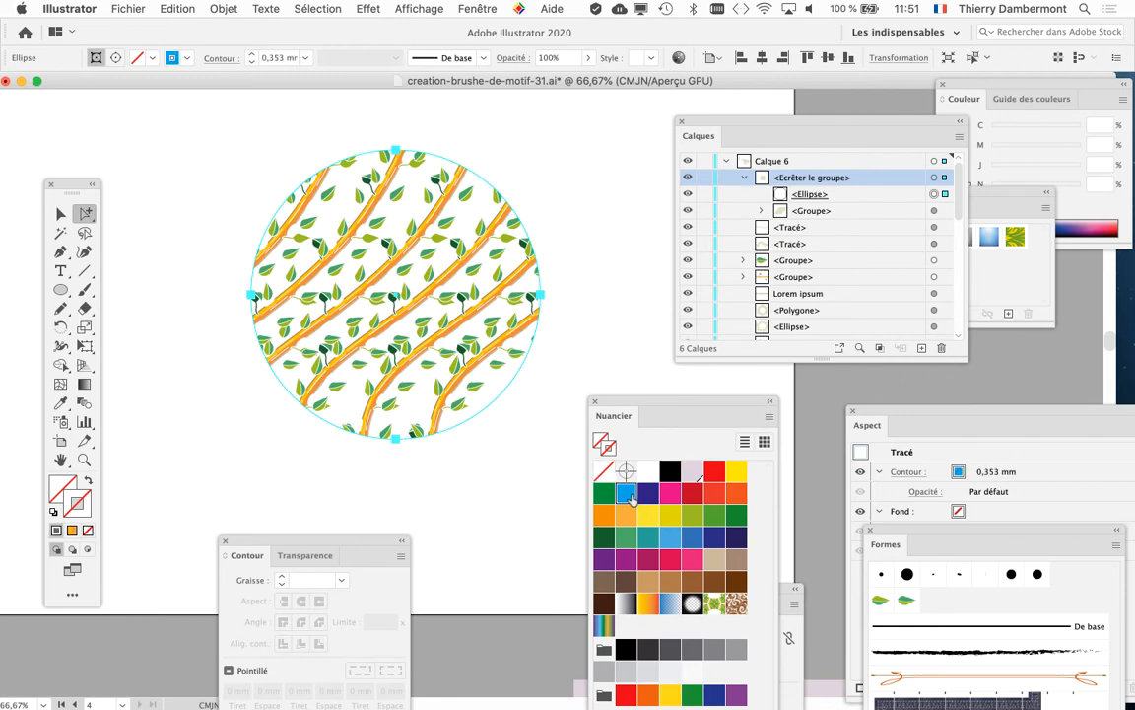
left_click(626, 493)
left_click_drag(373, 545, 496, 469)
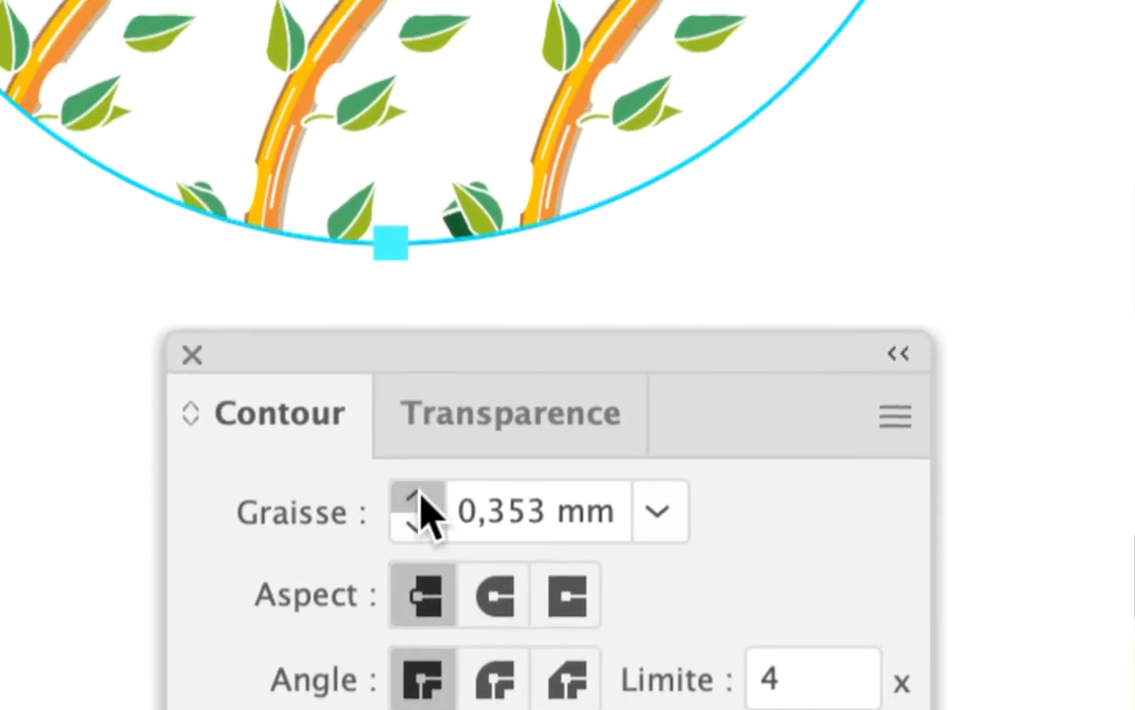
left_click(419, 498)
left_click(419, 498)
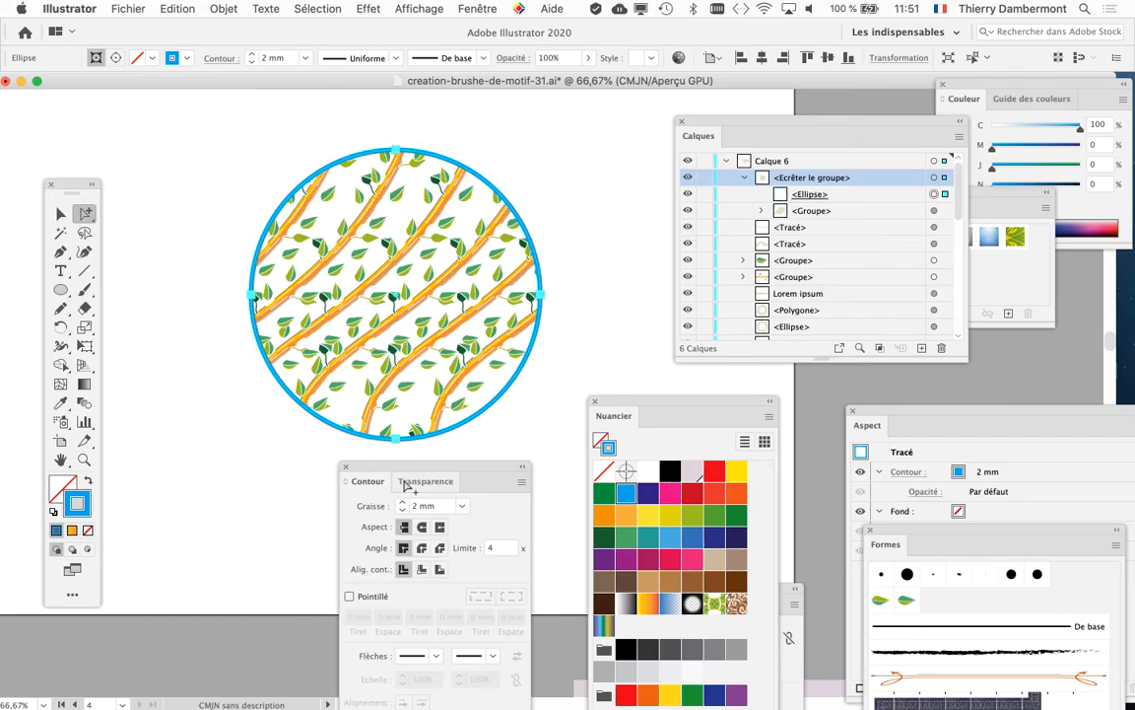
- Try the Anthracite - Contour progressif brush on the circle's stroke, with a 4 mm weight and a crimson colour (C 35, M 100, J 35, N 10)
left_click_drag(912, 532, 612, 149)
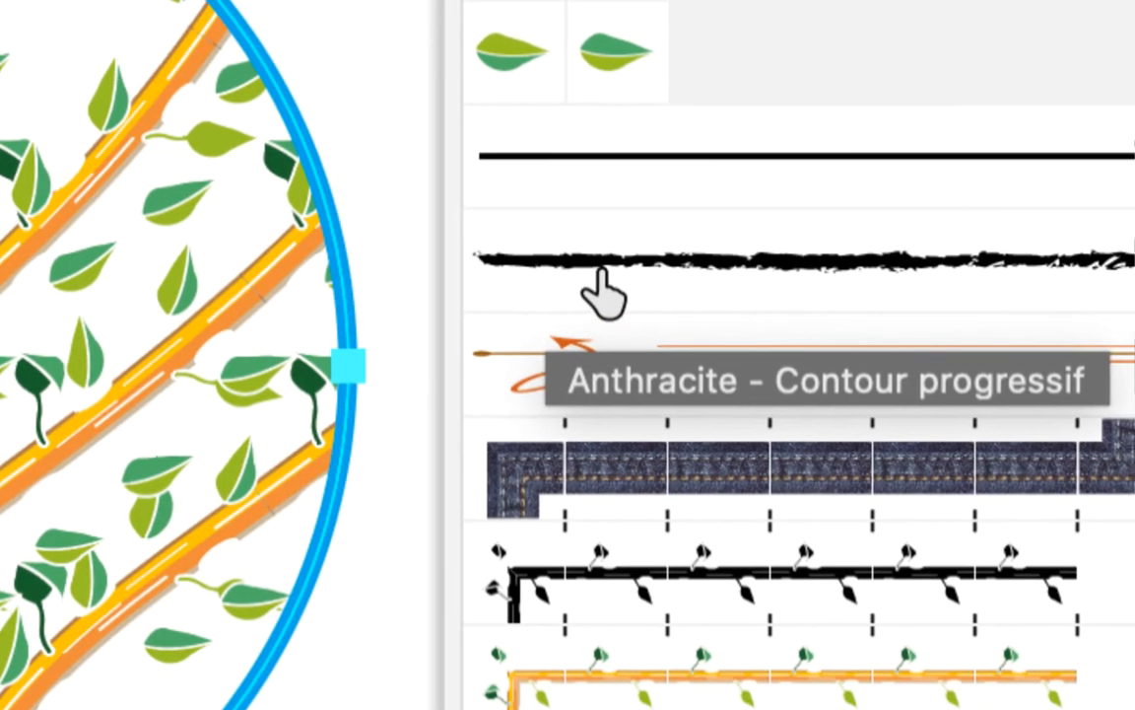
left_click(601, 268)
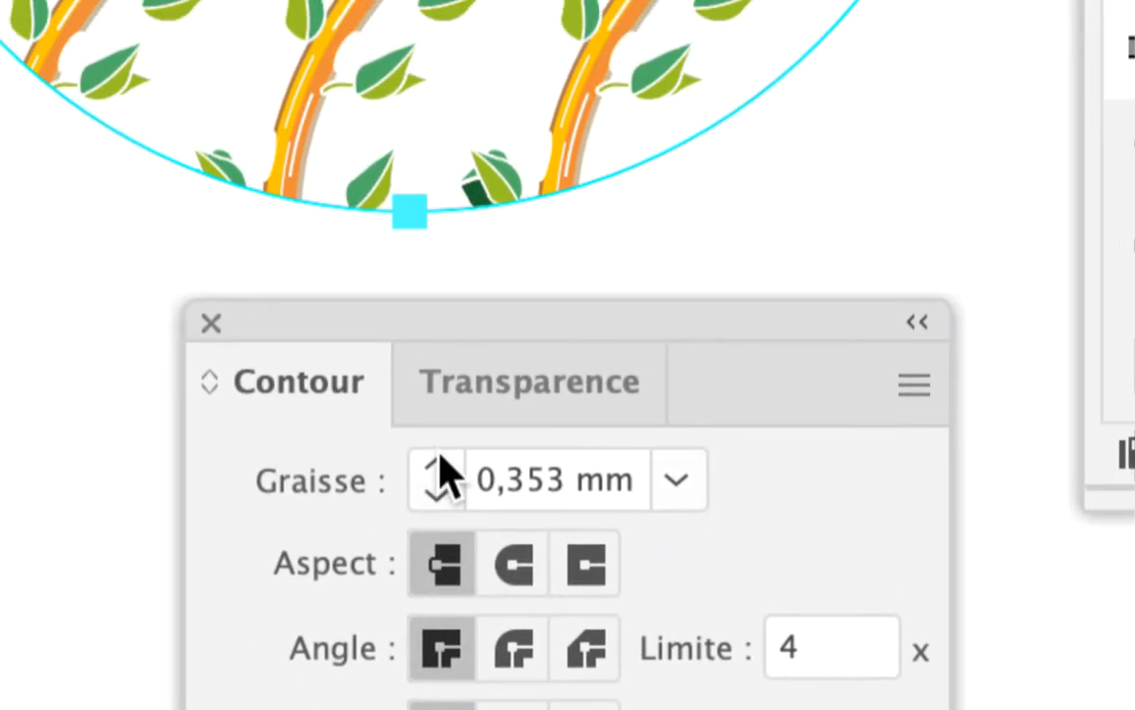
left_click(441, 458)
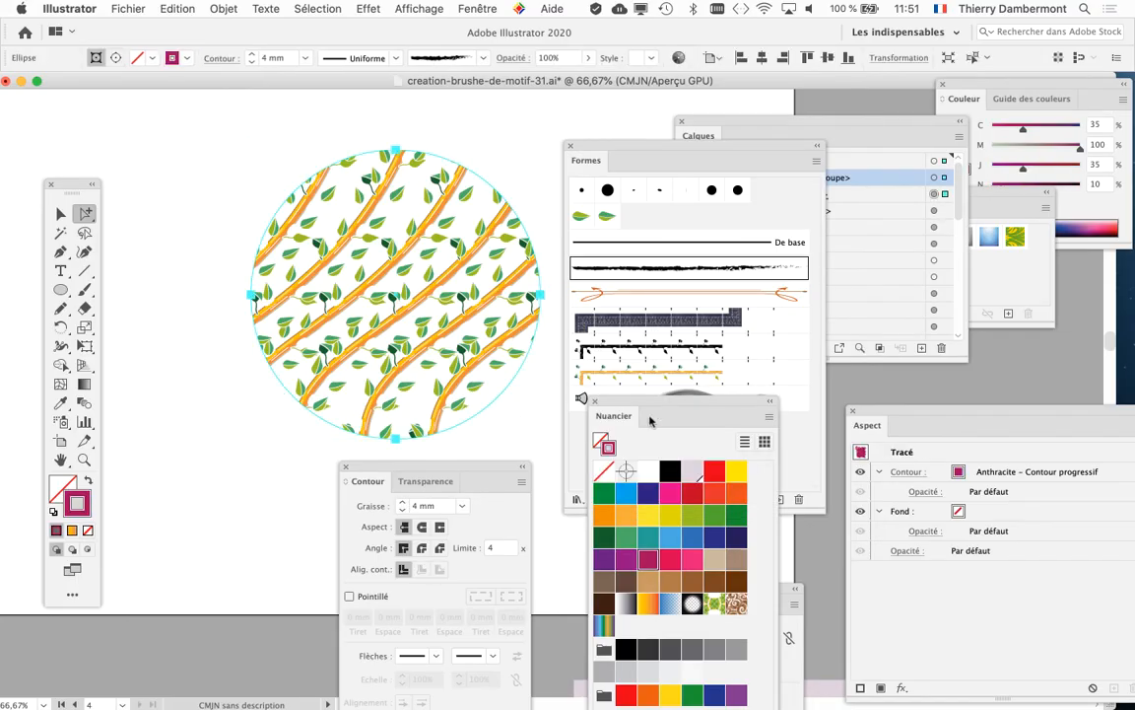
left_click_drag(663, 404, 939, 608)
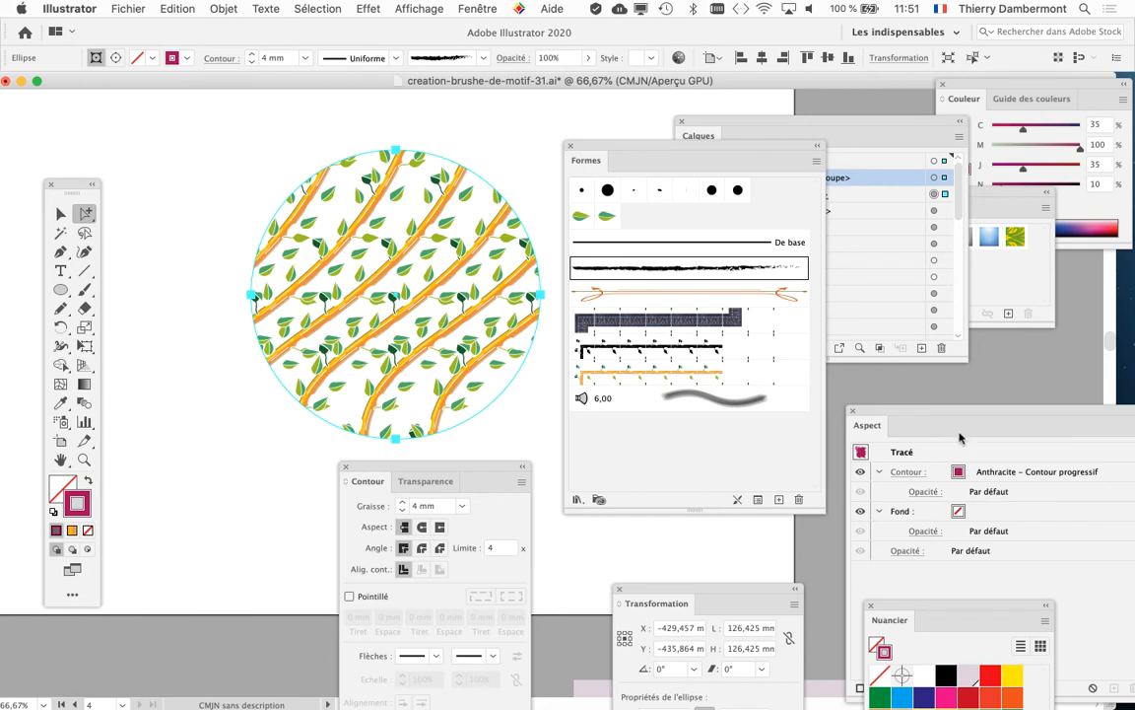
left_click_drag(956, 418, 665, 91)
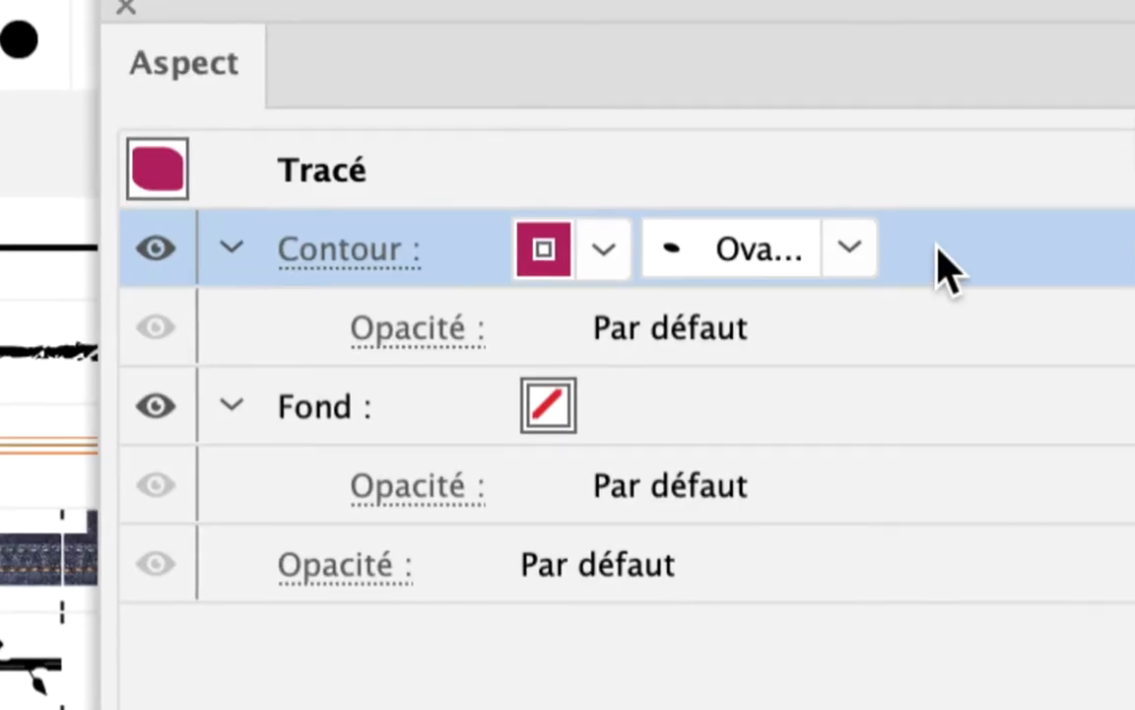
left_click_drag(938, 249, 1000, 424)
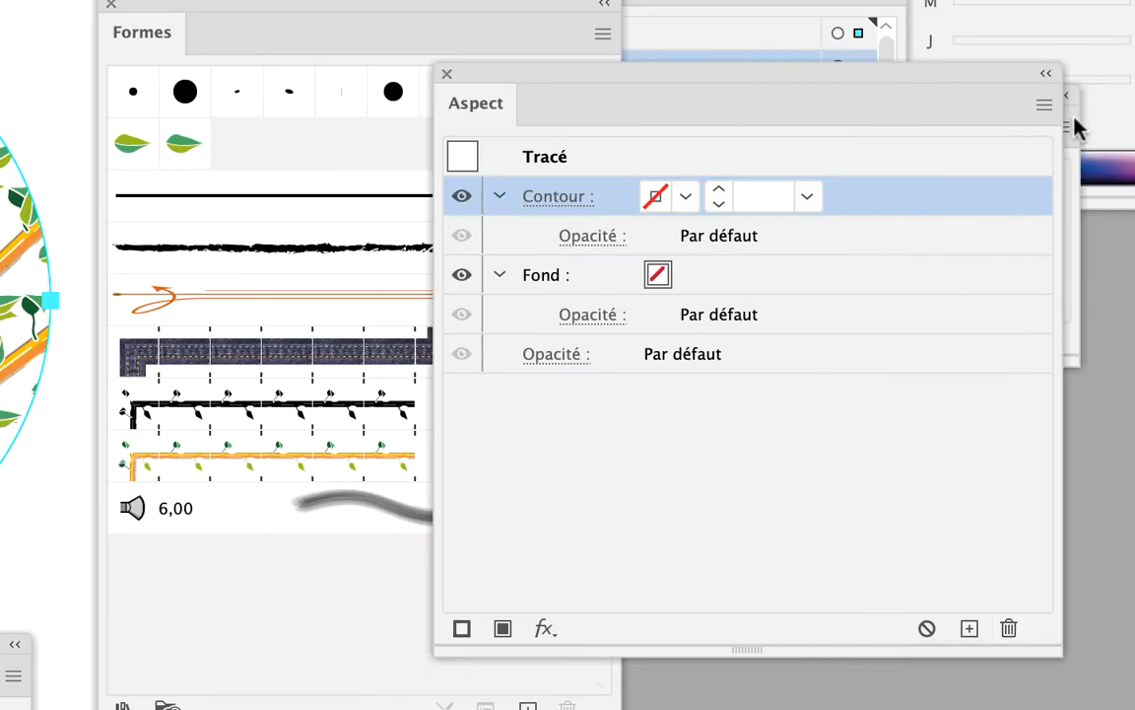
- Add a new stroke to the mask circle's appearance, 2 mm thick and magenta
left_click(1045, 106)
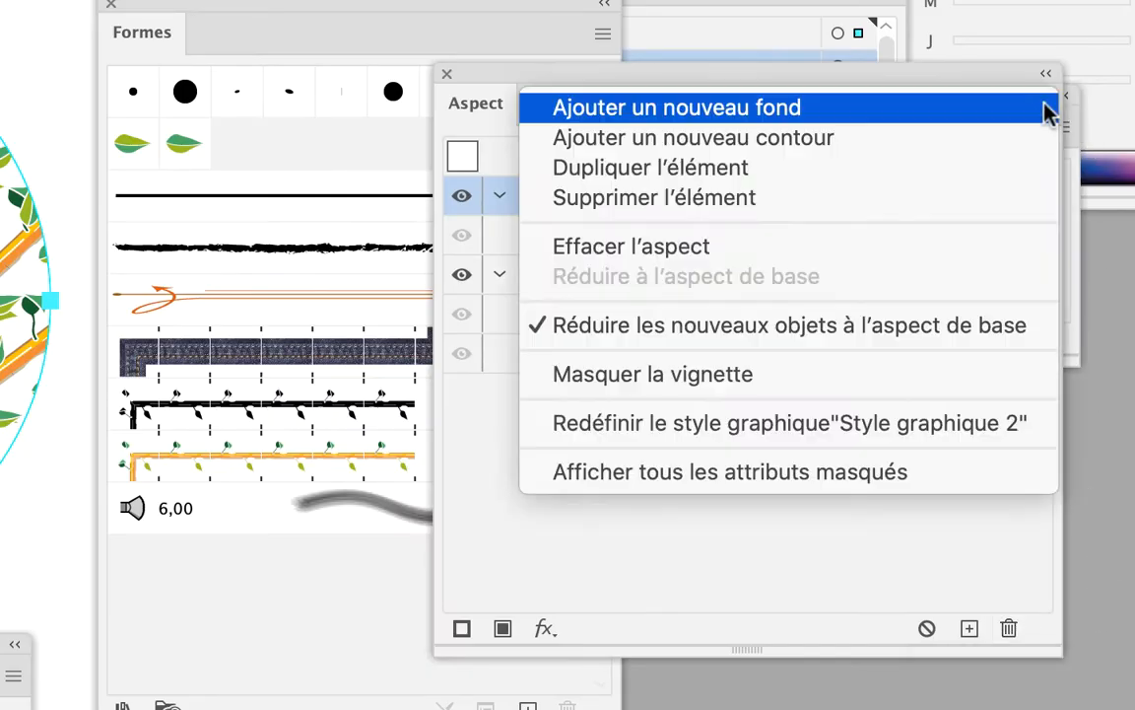
left_click(990, 138)
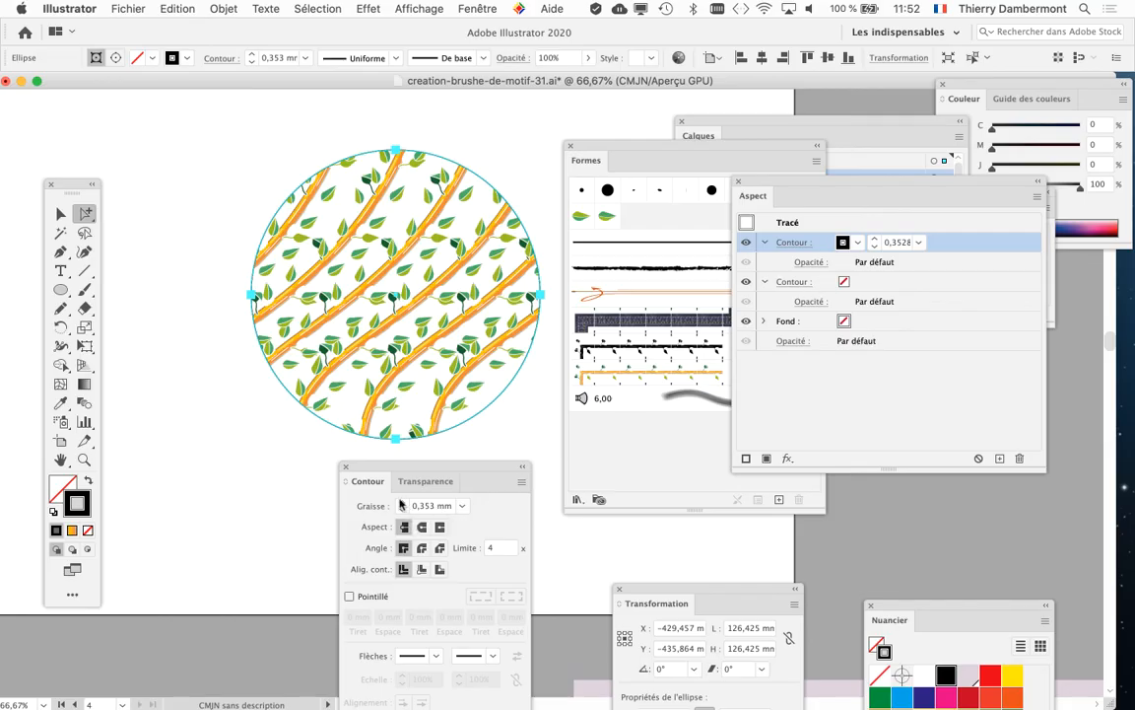
left_click(401, 502)
left_click(401, 502)
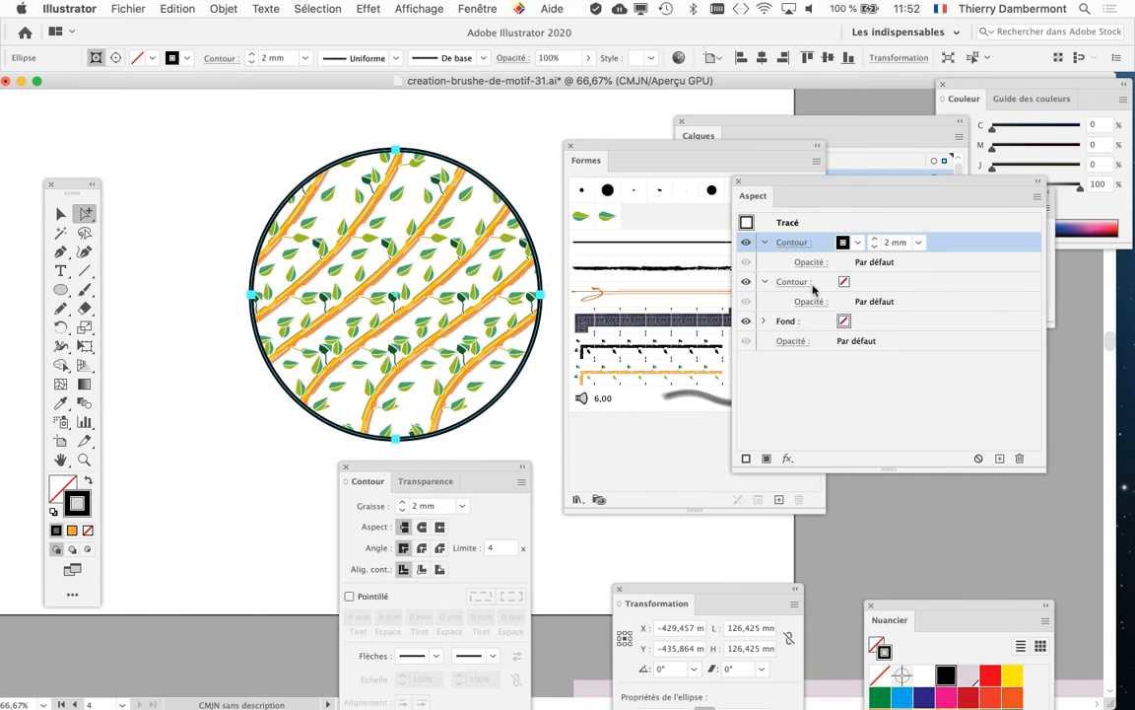
left_click(944, 698)
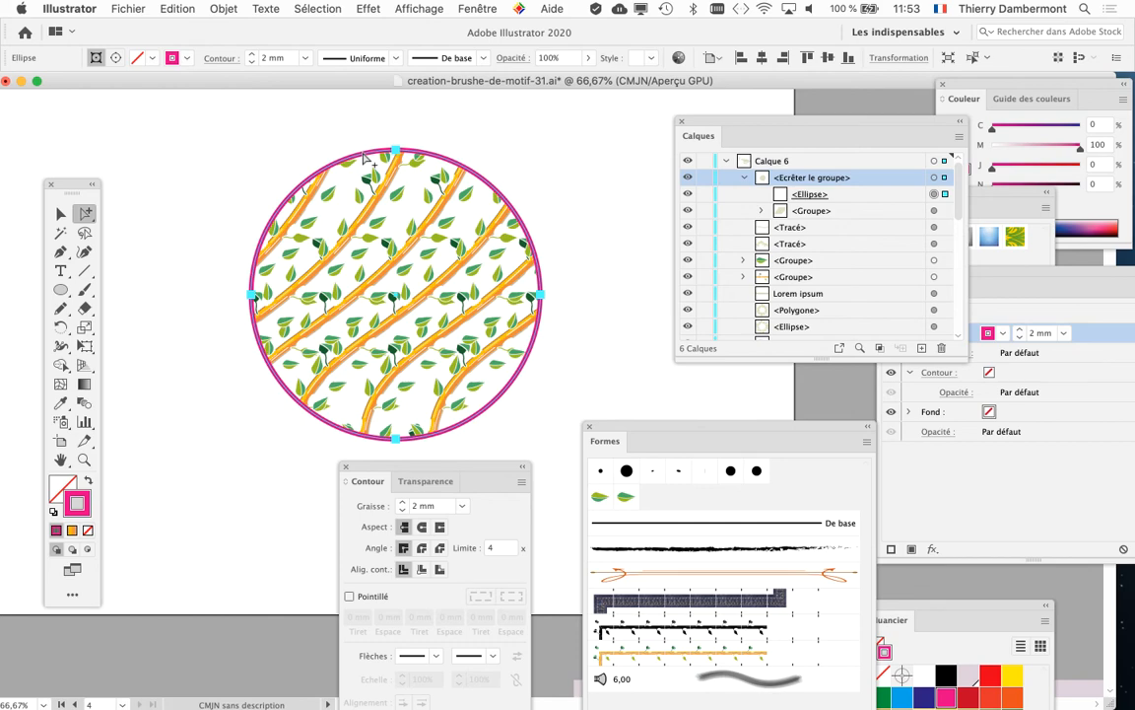
- Copy the stroked circle, paste it in place inside the clip group, and highlight the copy in the layer list
left_click(179, 8)
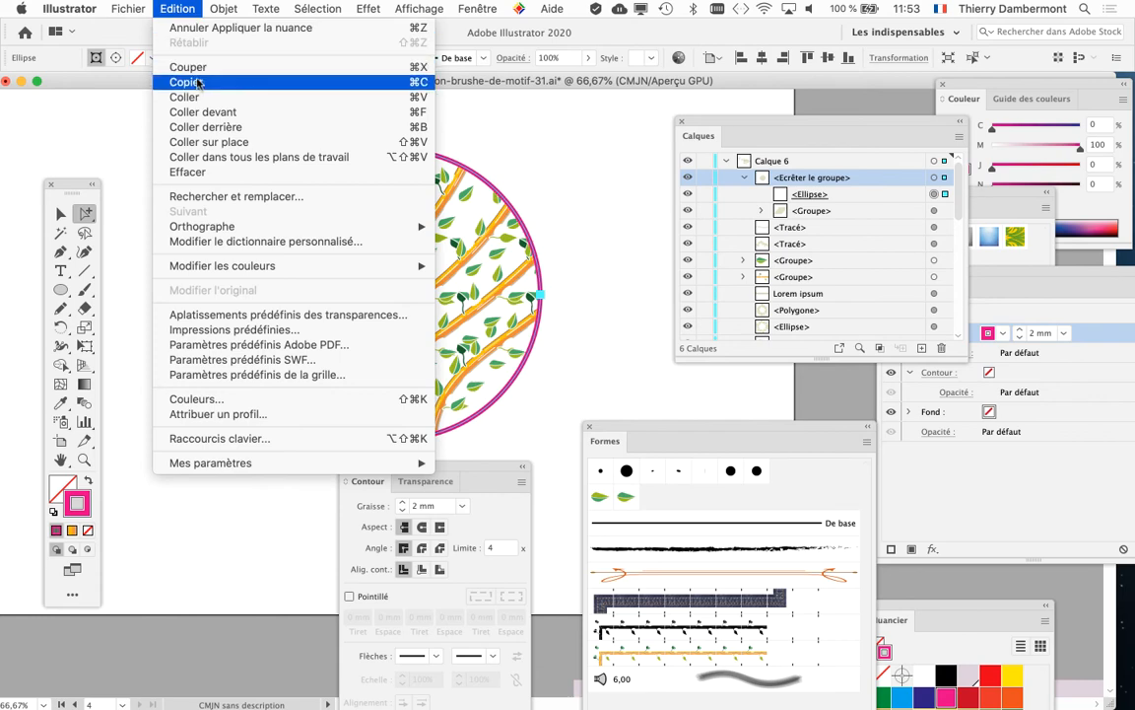
left_click(198, 83)
left_click(178, 8)
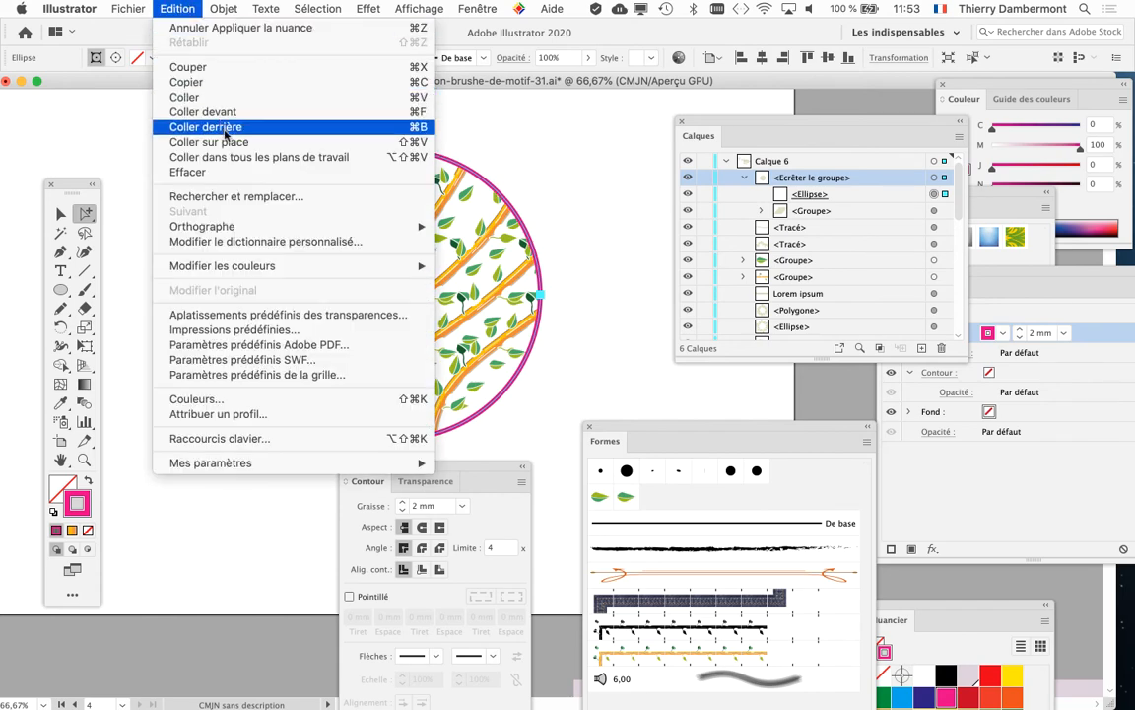
left_click(231, 144)
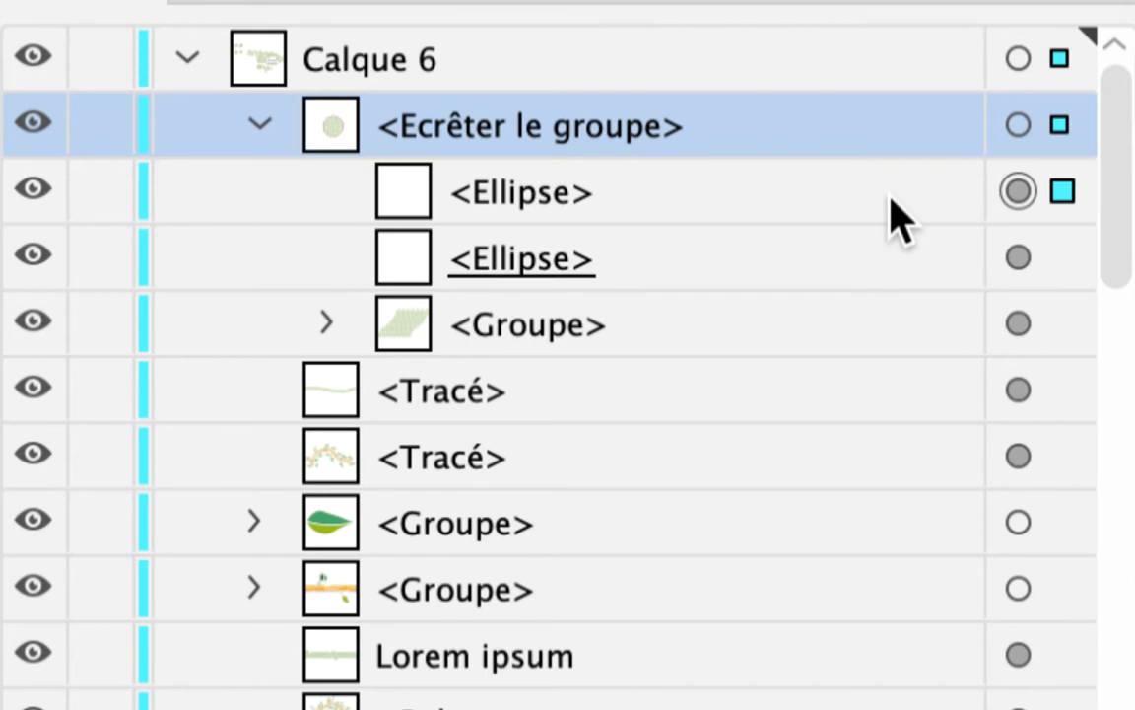
left_click(902, 196)
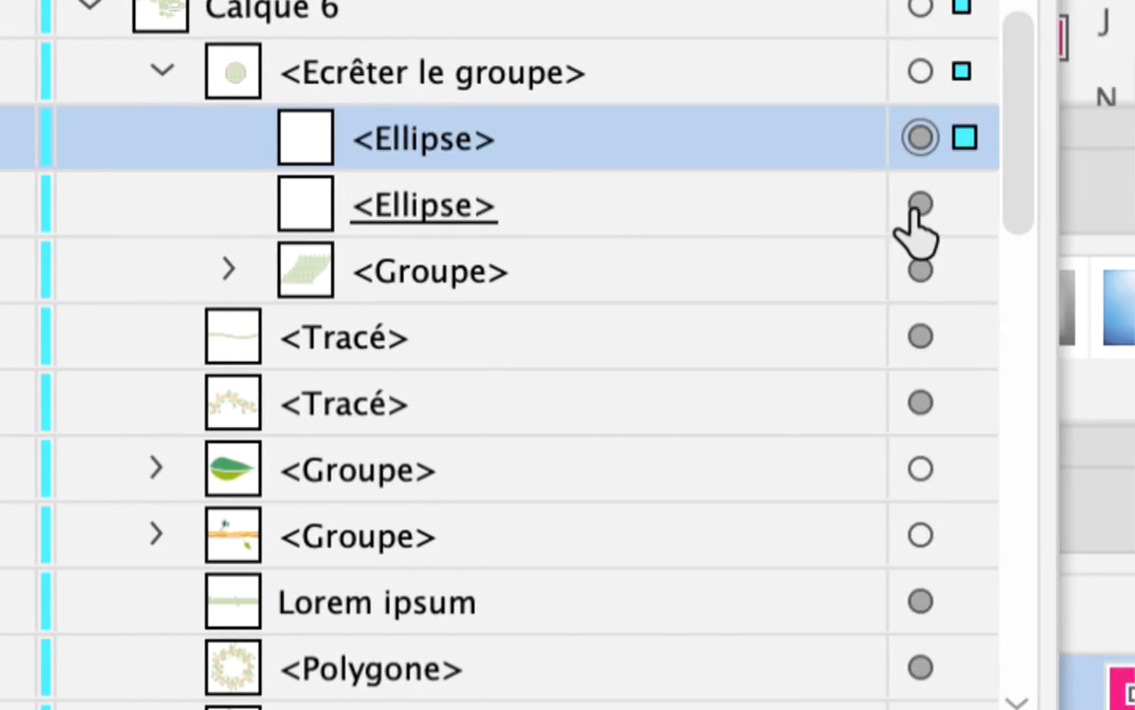
- Remove the stroke from the original <Ellipse> mask path, and select the magenta-stroked copy on the artboard
left_click(920, 205)
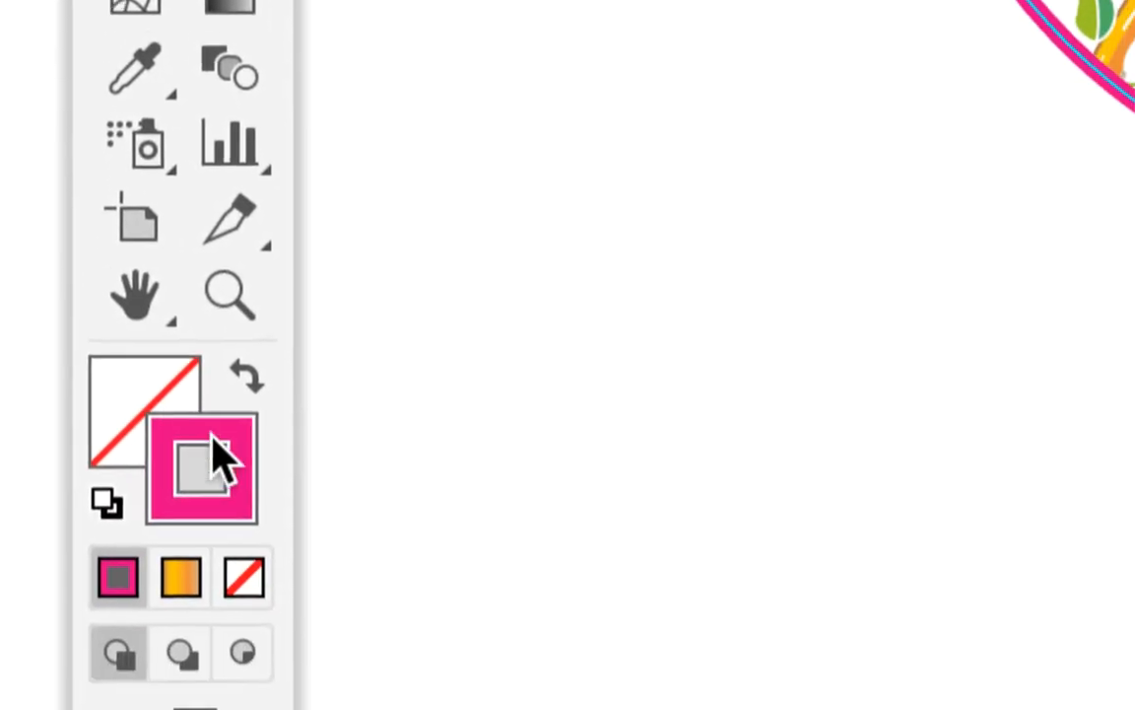
left_click(218, 457)
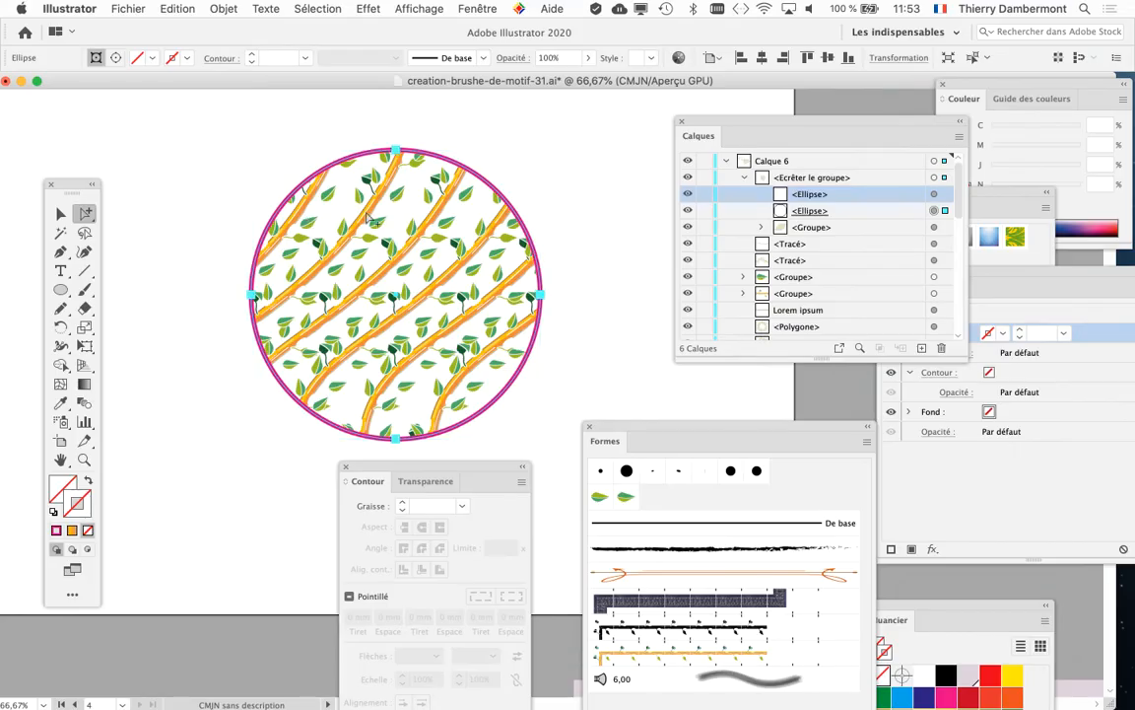
left_click(371, 218)
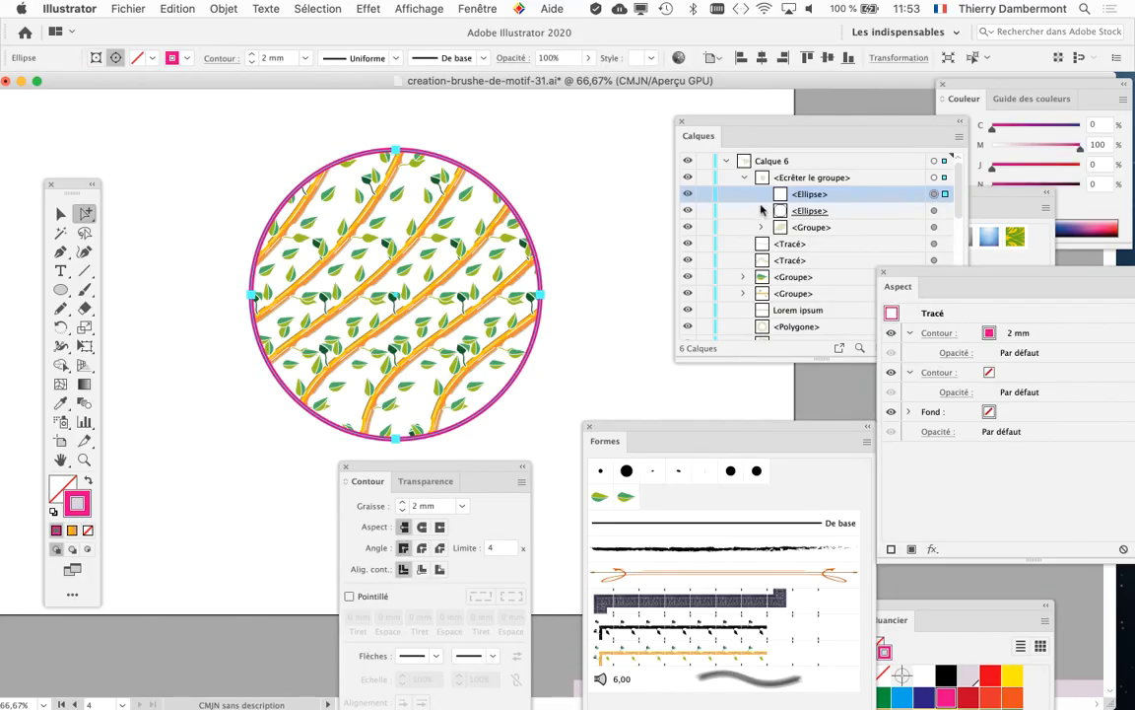
- Toggle the visibility of the magenta-stroked ellipse copy off and on to compare the masked pattern with and without its outline
left_click(688, 195)
left_click(688, 194)
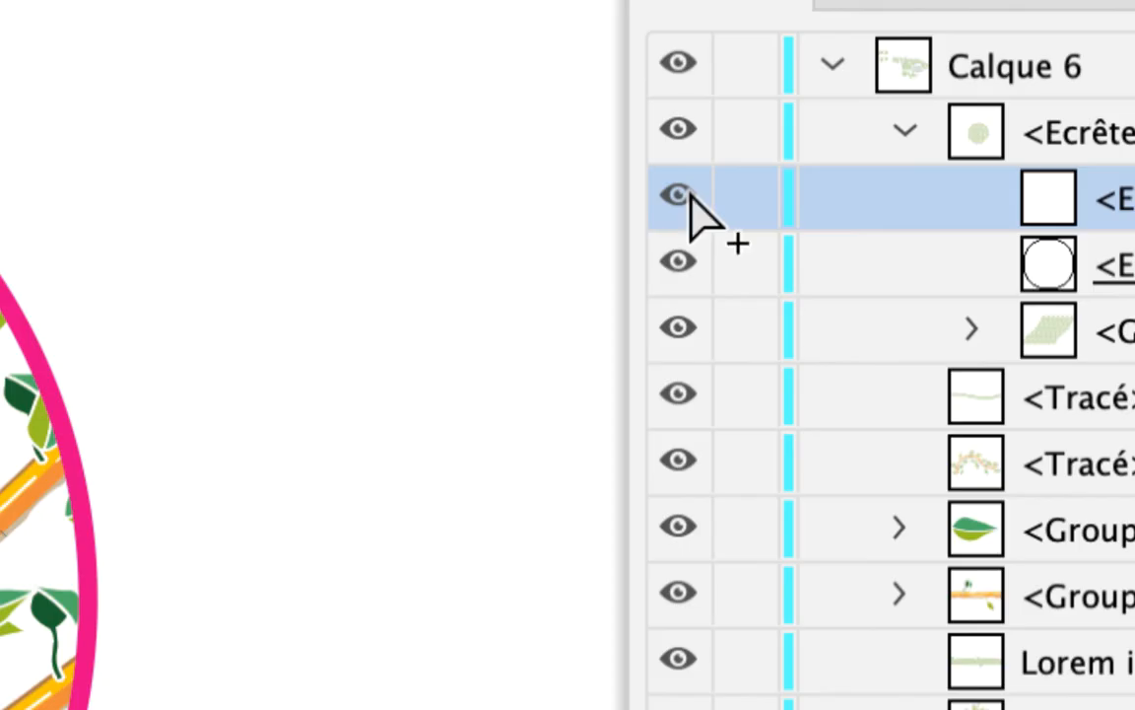
left_click(688, 194)
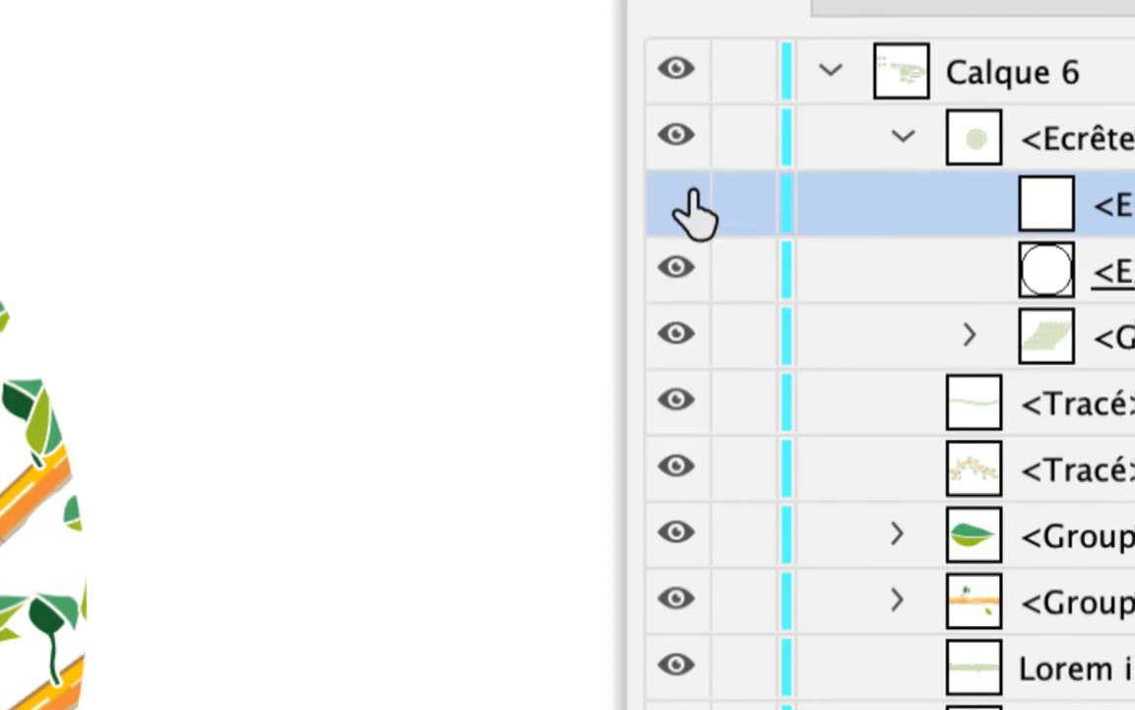
left_click(688, 194)
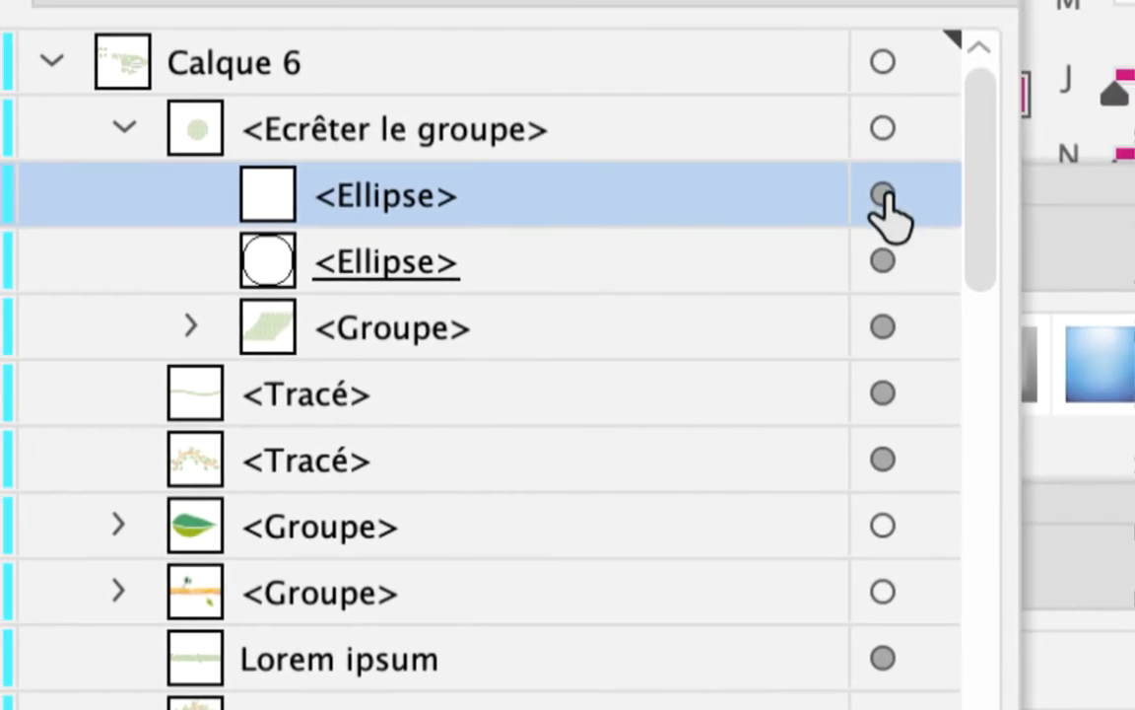
- Apply the Anthracite - Contour progressif brush to the magenta ellipse copy in the clip group and set its stroke weight to 2 mm
left_click(879, 195)
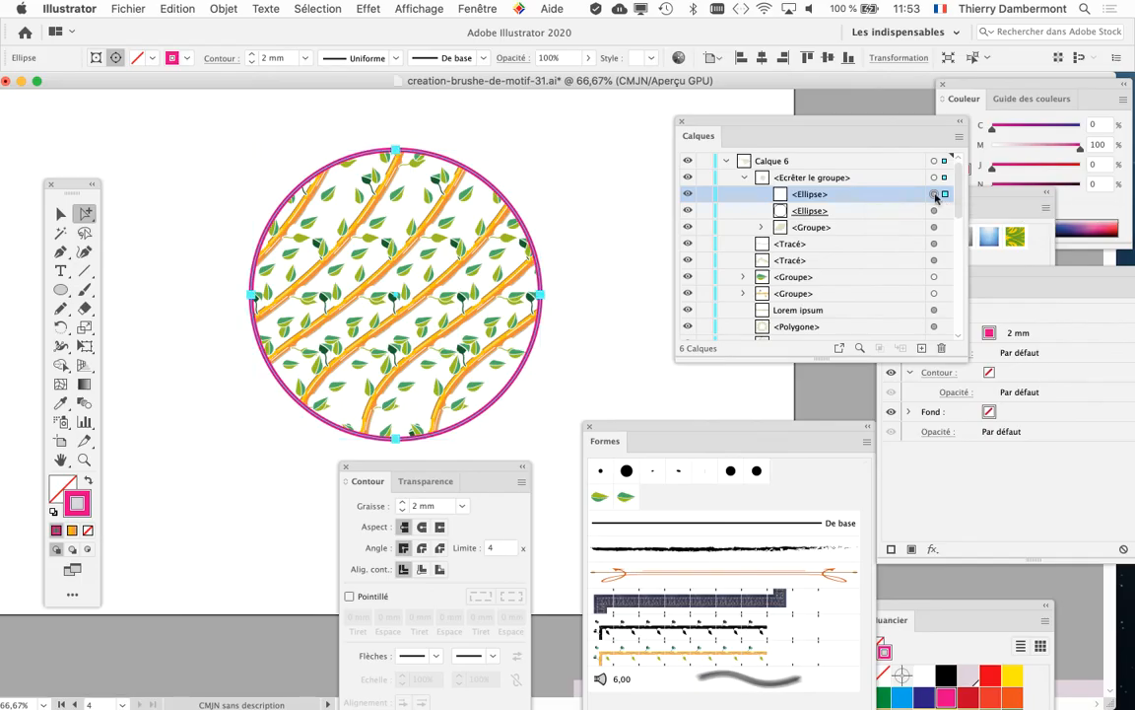
left_click(748, 549)
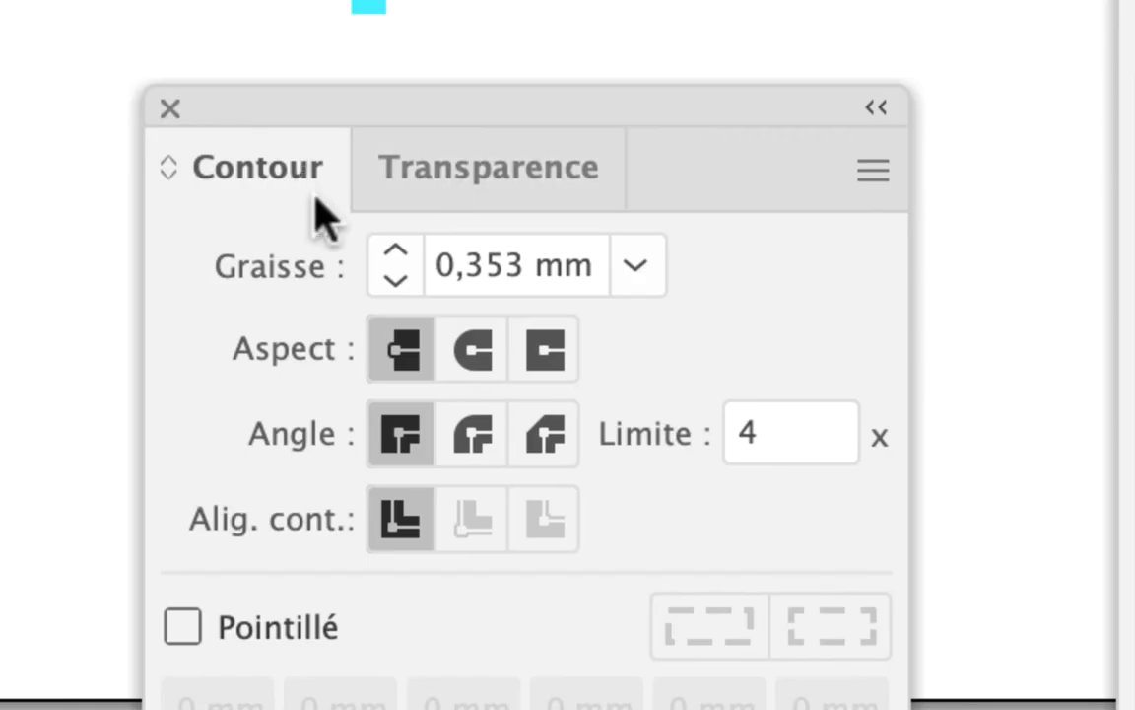
left_click(402, 501)
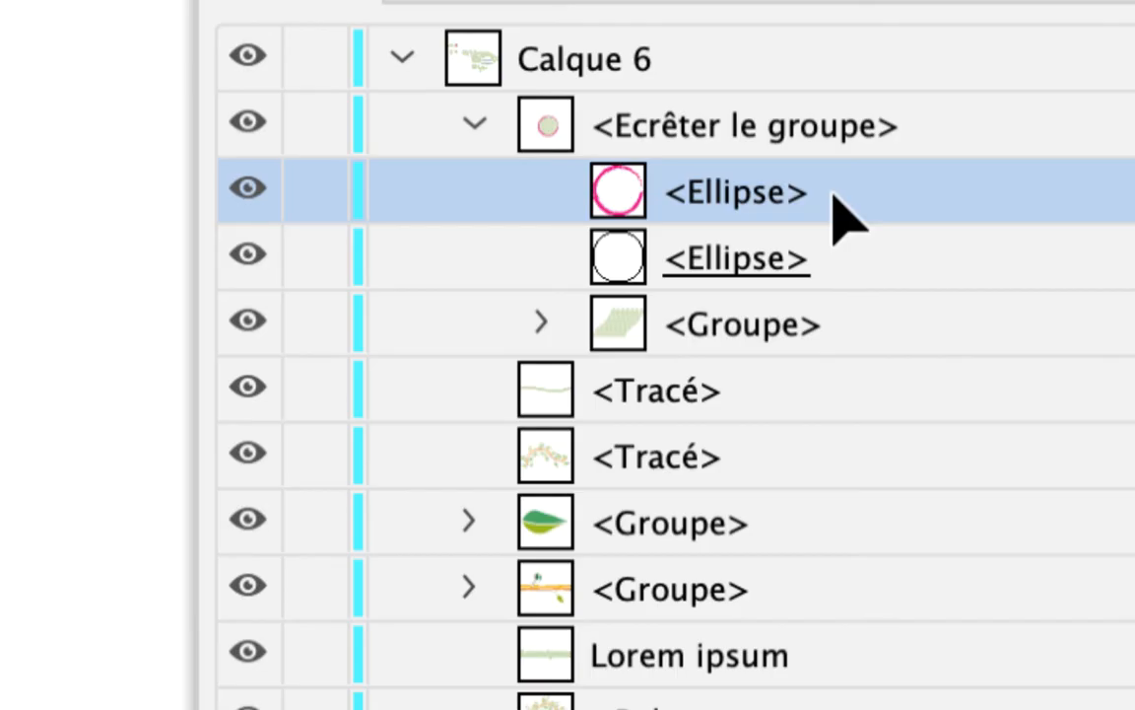
- Move the brushed magenta ellipse out of the clip group, placing it directly above the group within Calque 6
left_click_drag(838, 195, 845, 106)
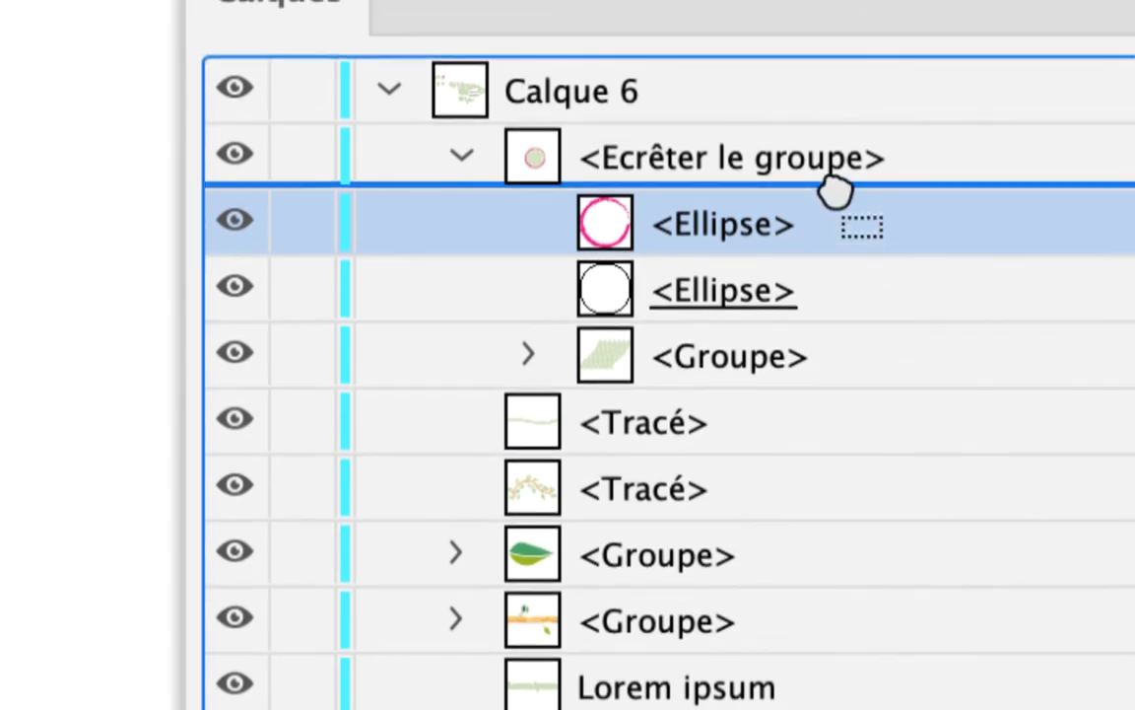
left_click_drag(833, 182, 838, 187)
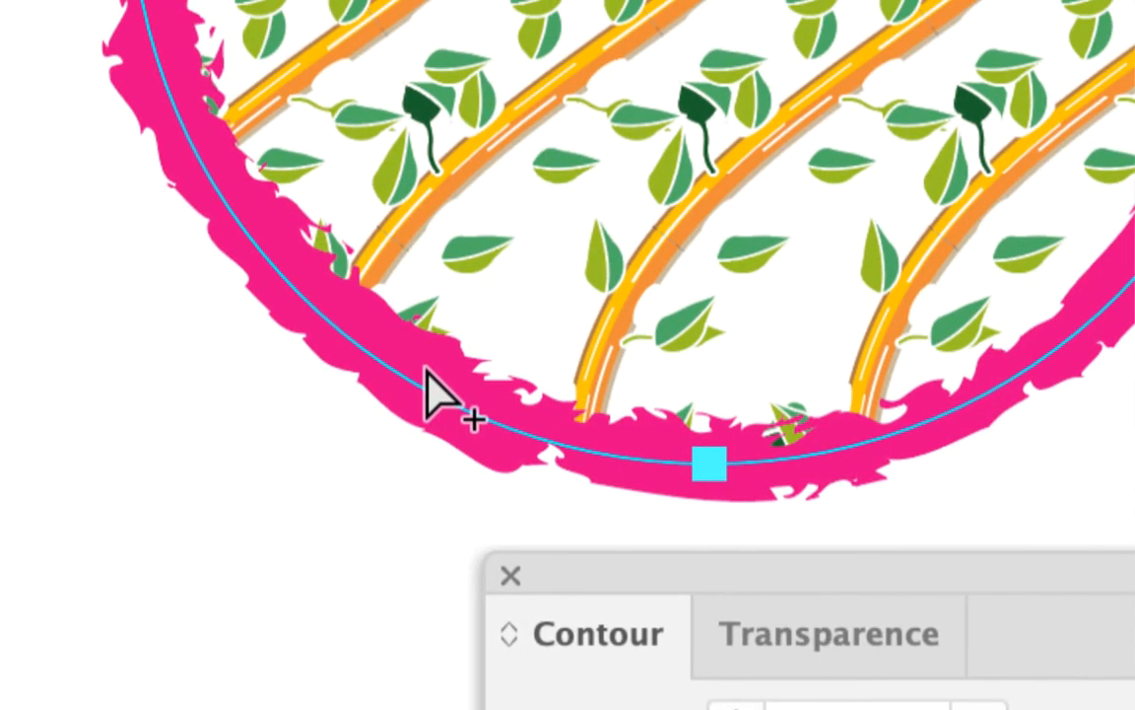
- Bring the Nuancier colour swatches close to the circle artwork, keeping the brushed ellipse's stroke colour active
left_click(120, 520)
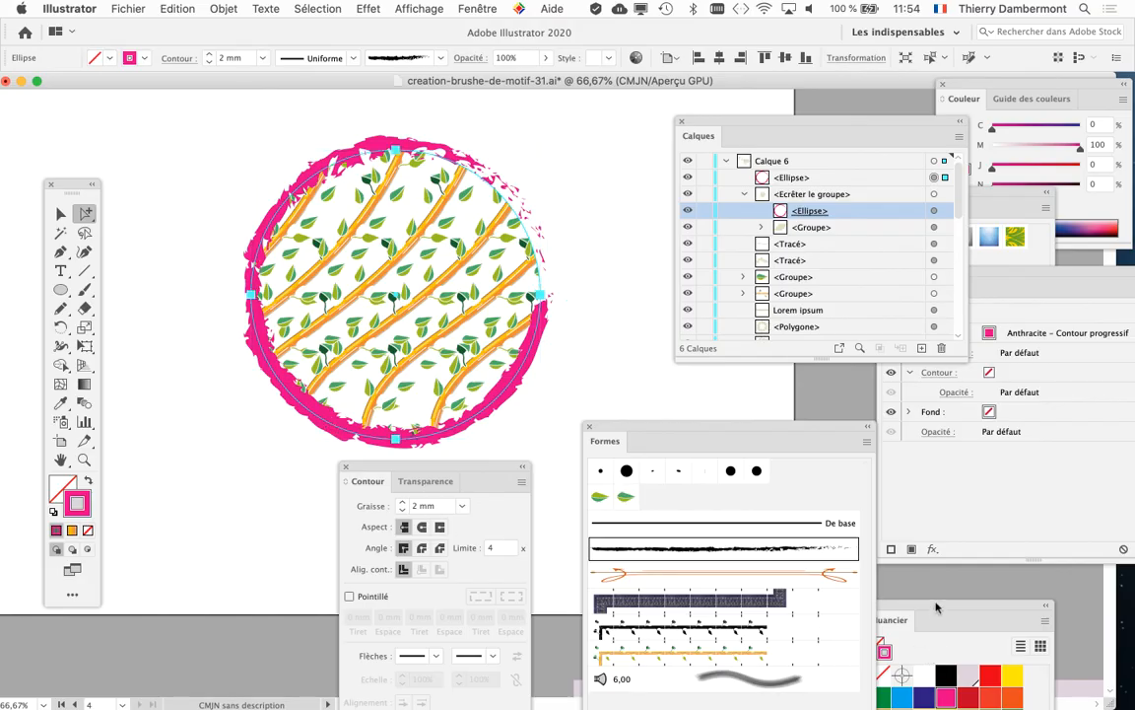
left_click_drag(936, 607, 634, 387)
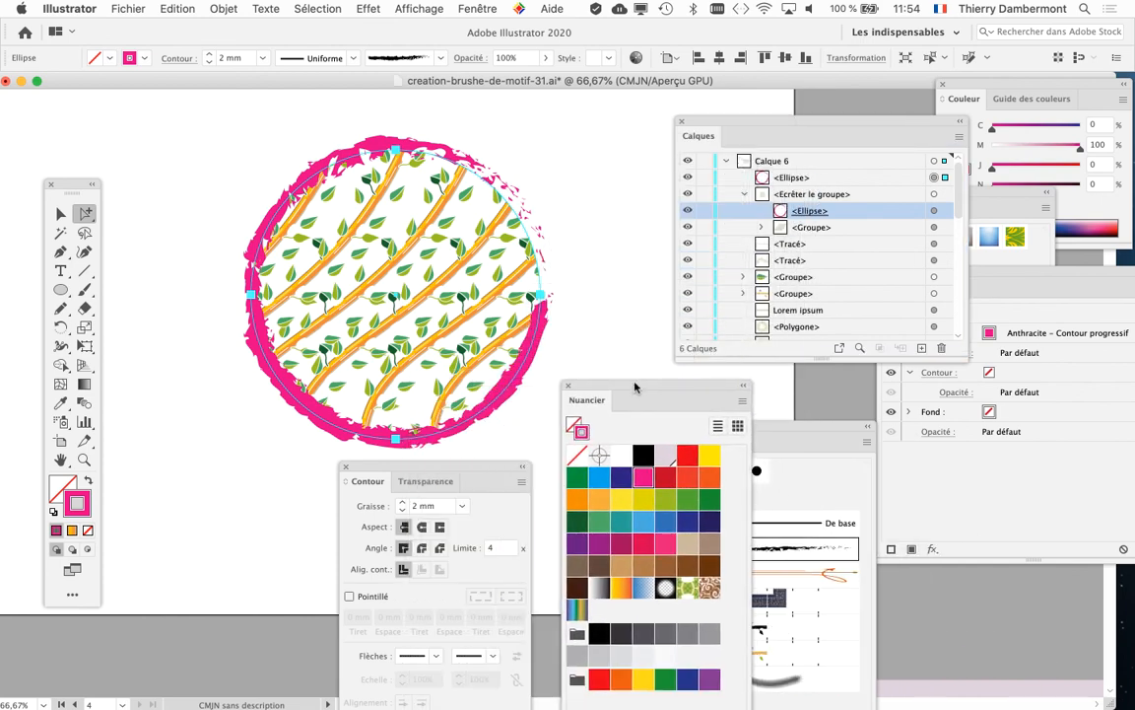